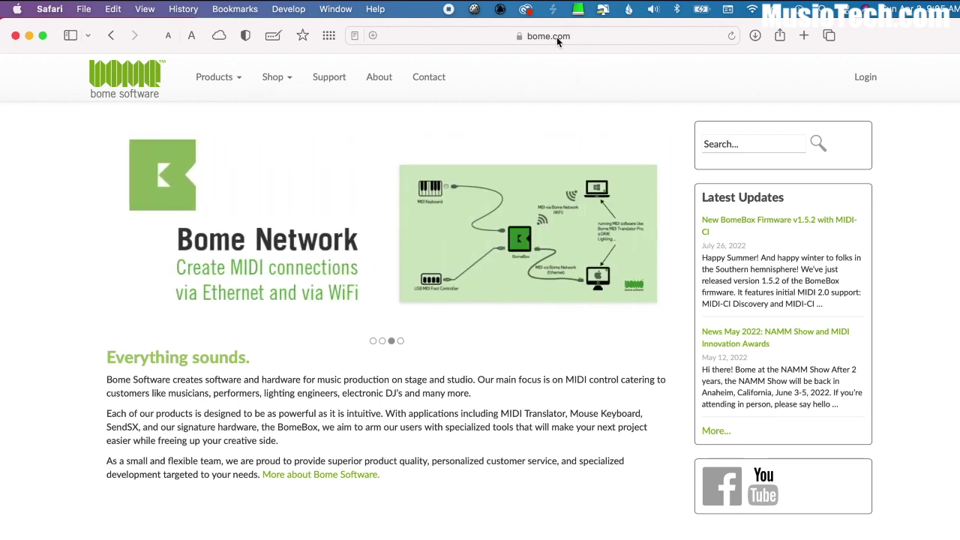
Step: From bome.com's Products list, go to the Bome MIDI Translator Pro product page
left_click(225, 77)
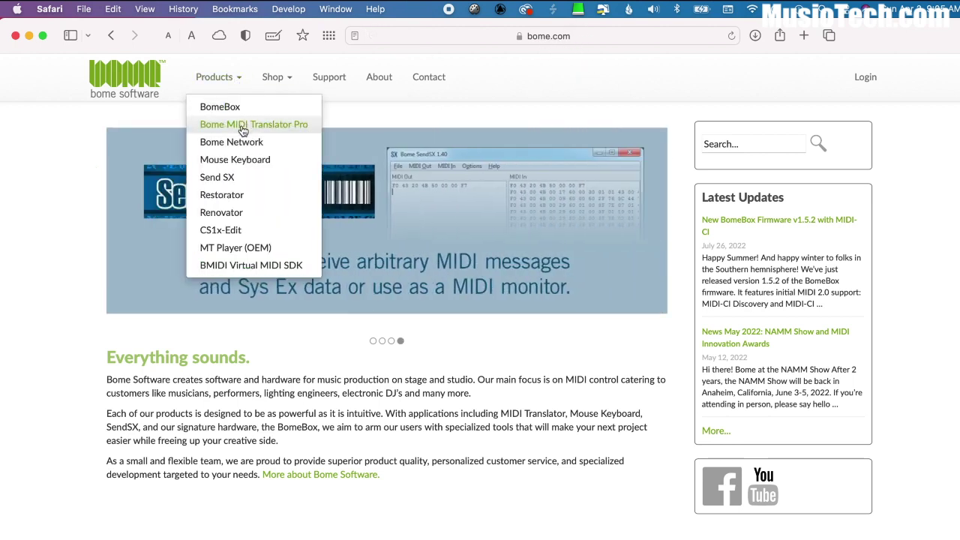
left_click(242, 128)
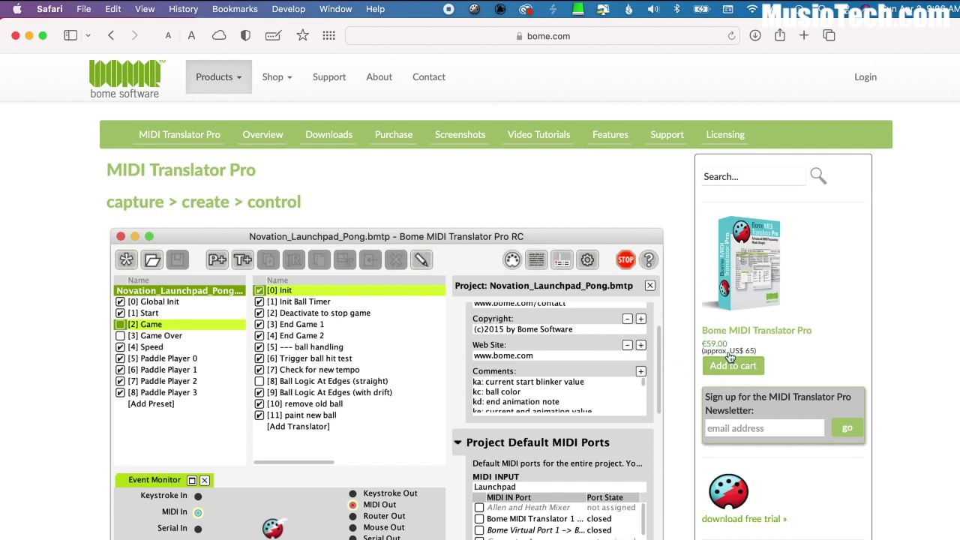
left_click(735, 362)
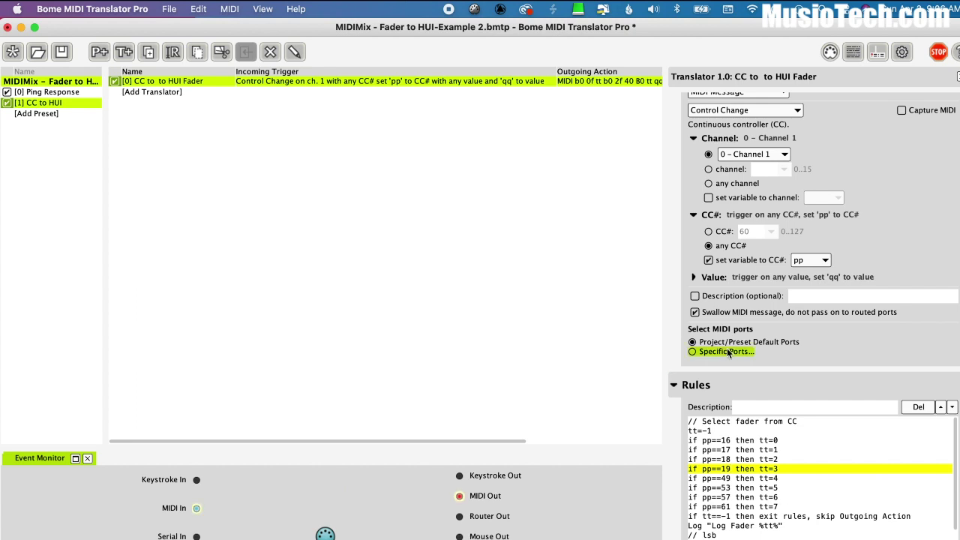
left_click(369, 93)
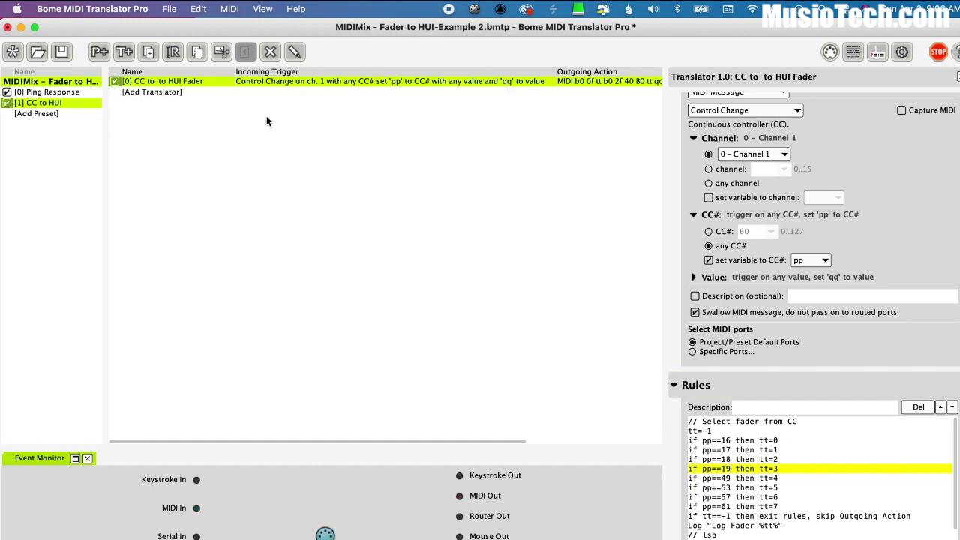
key("Up")
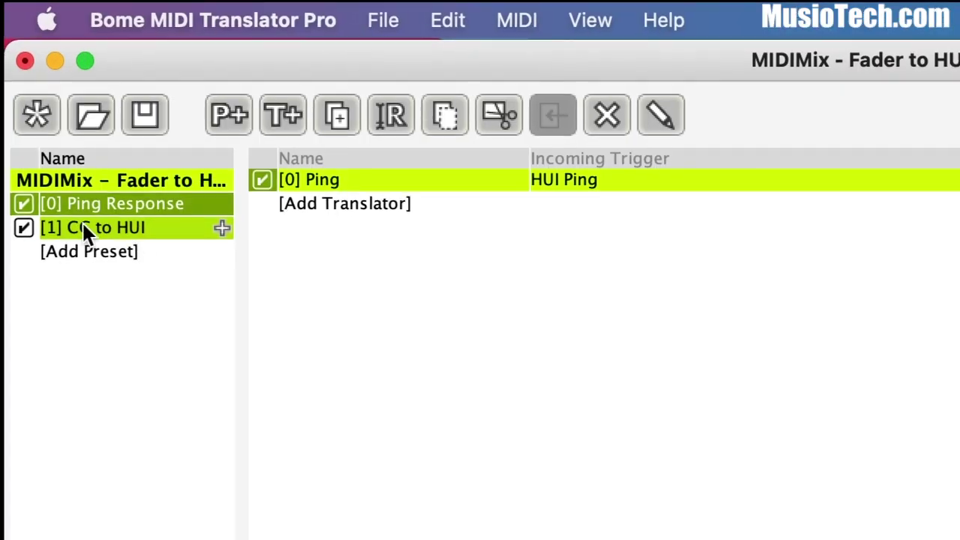
left_click(56, 102)
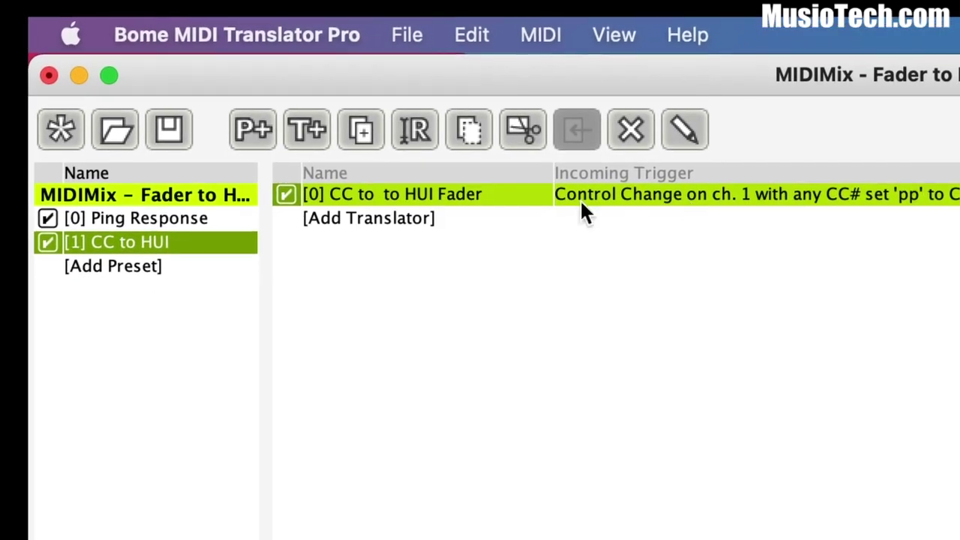
left_click(709, 196)
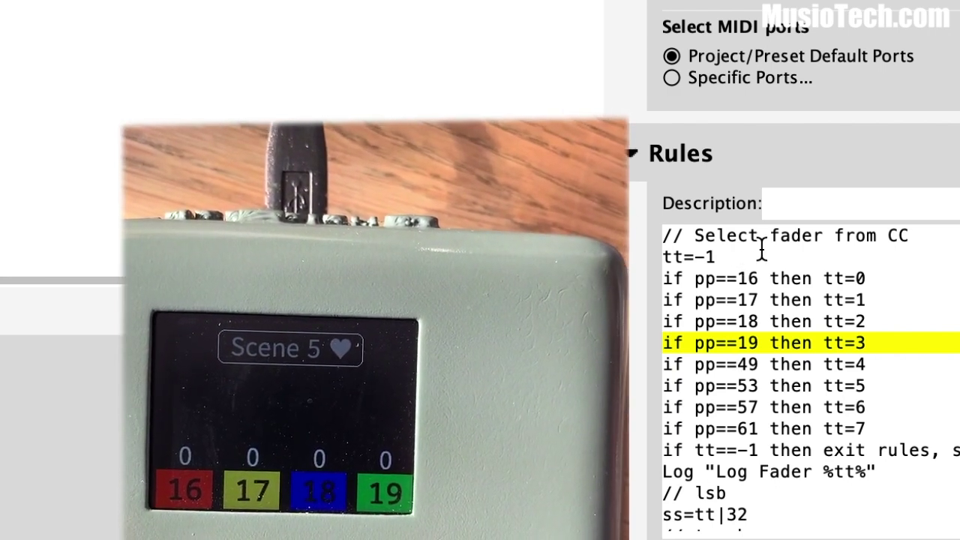
Step: Select the 'if pp==16 then tt=0' rule mapping CC 16 to fader 0, leaving it unchanged
left_click(750, 274)
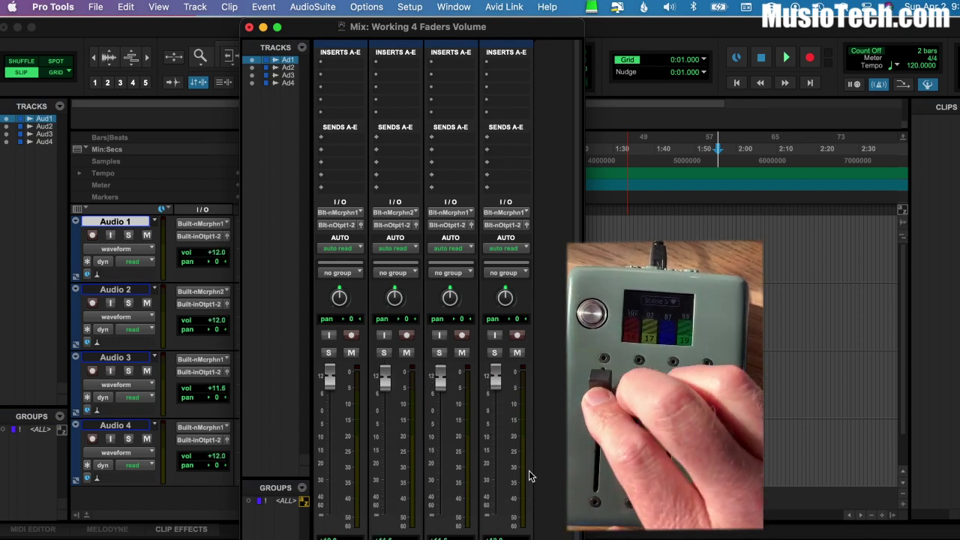
Step: Create a new session named TEST3 and discard unsaved changes to Working 4 Faders Volume
left_click(204, 34)
left_click(96, 7)
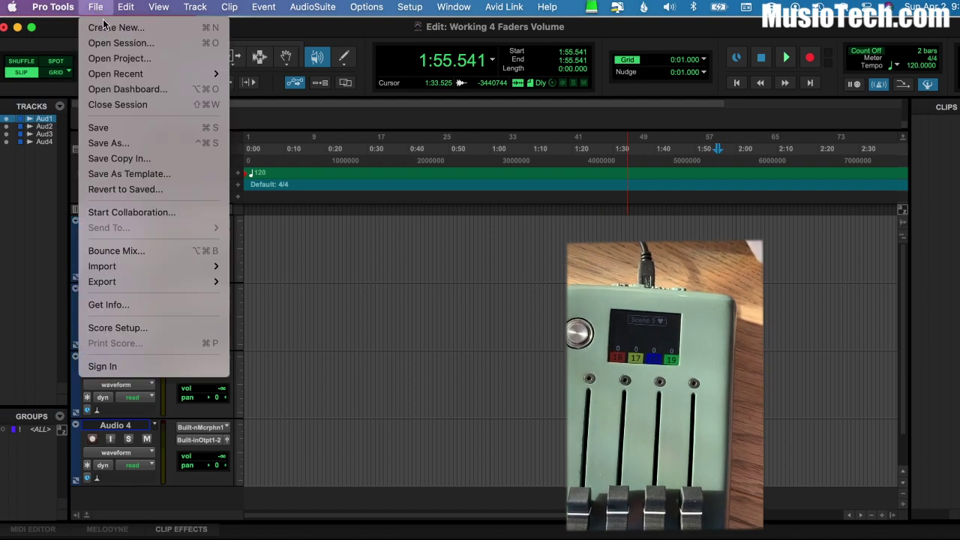
left_click(503, 200)
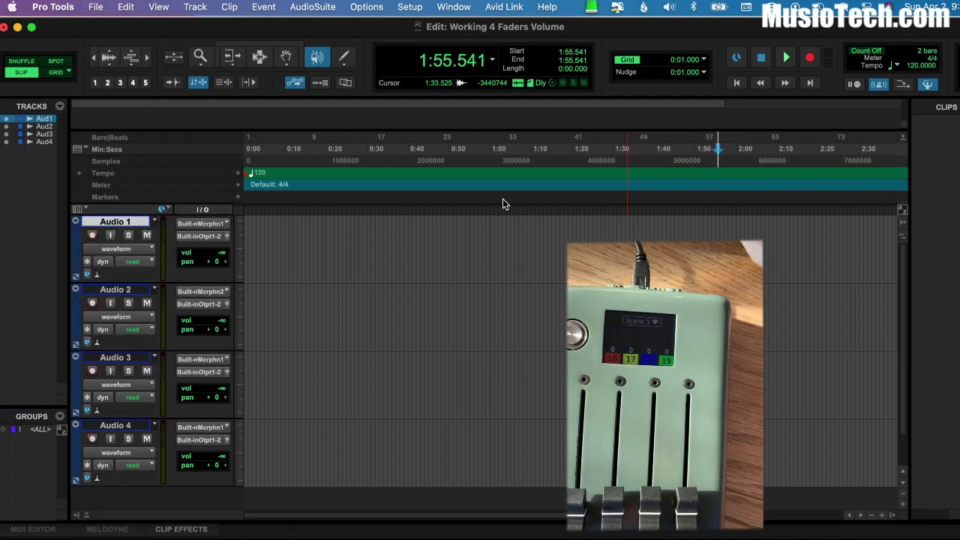
type("TEST3")
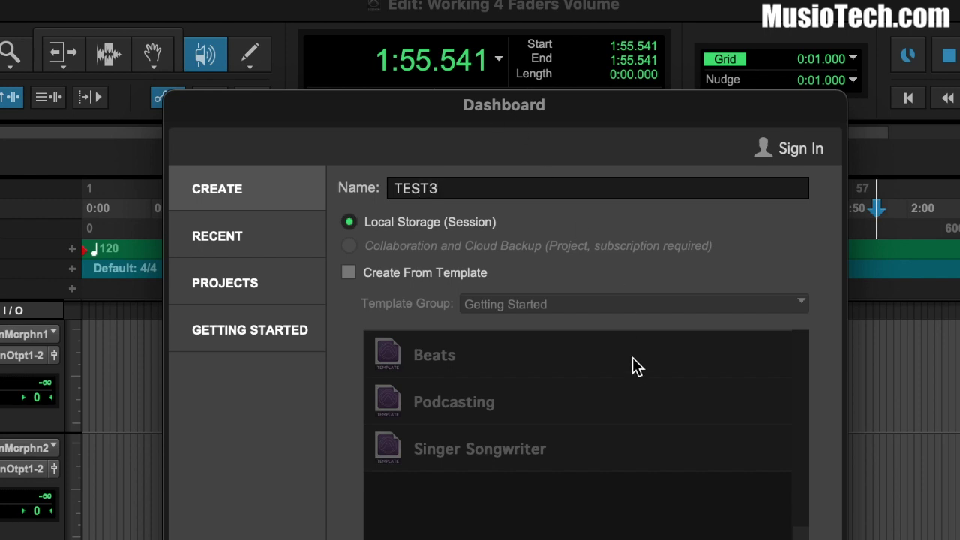
key("Return")
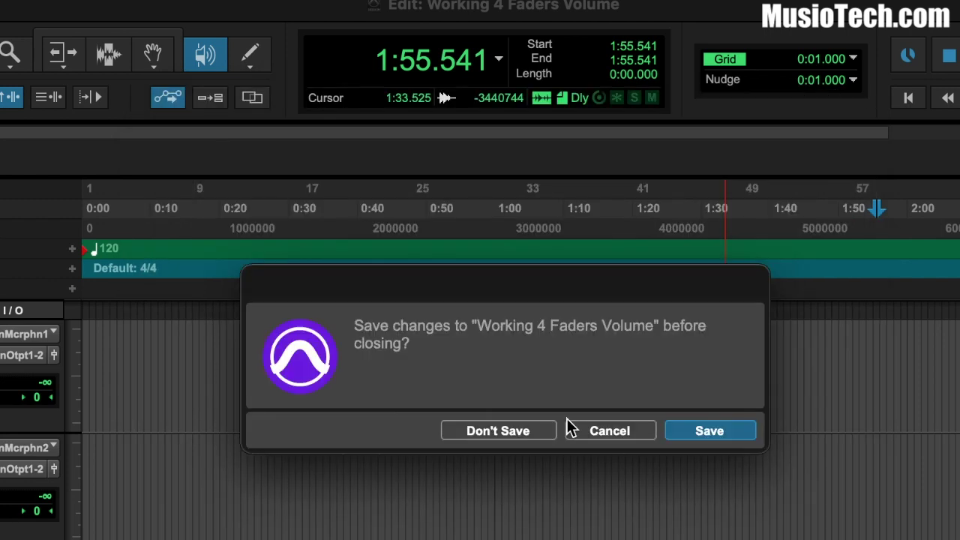
left_click(523, 434)
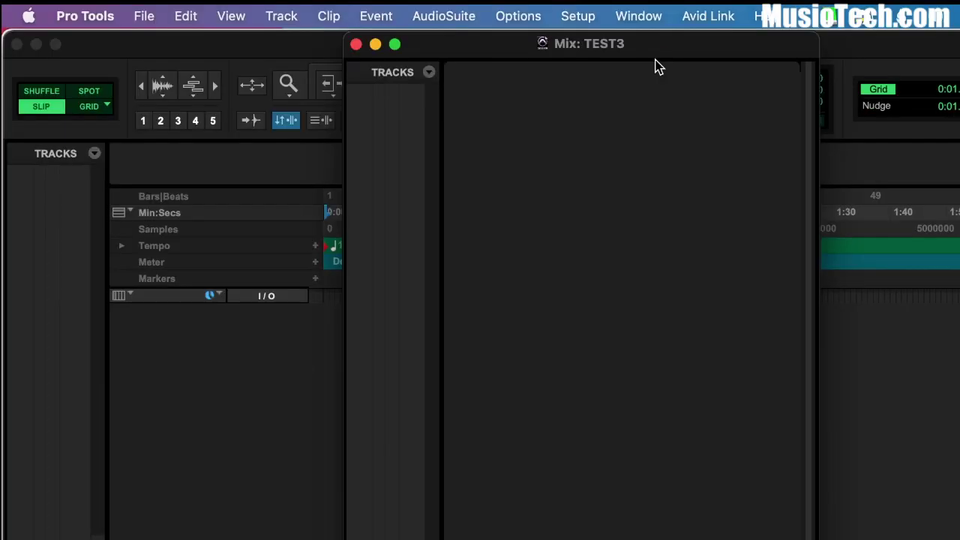
Step: Create one mono audio track in Samples, Audio 1, via Track > New
left_click(277, 16)
left_click(291, 46)
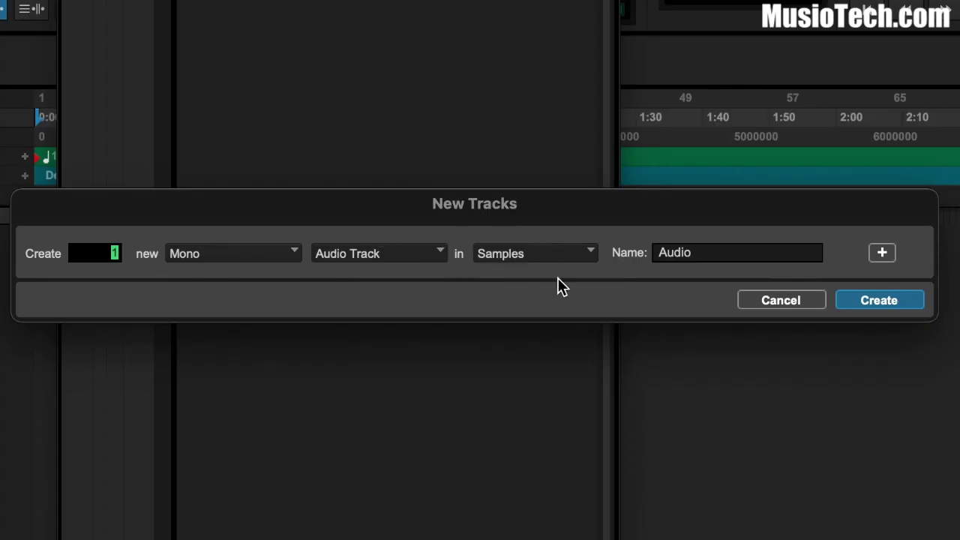
left_click(868, 300)
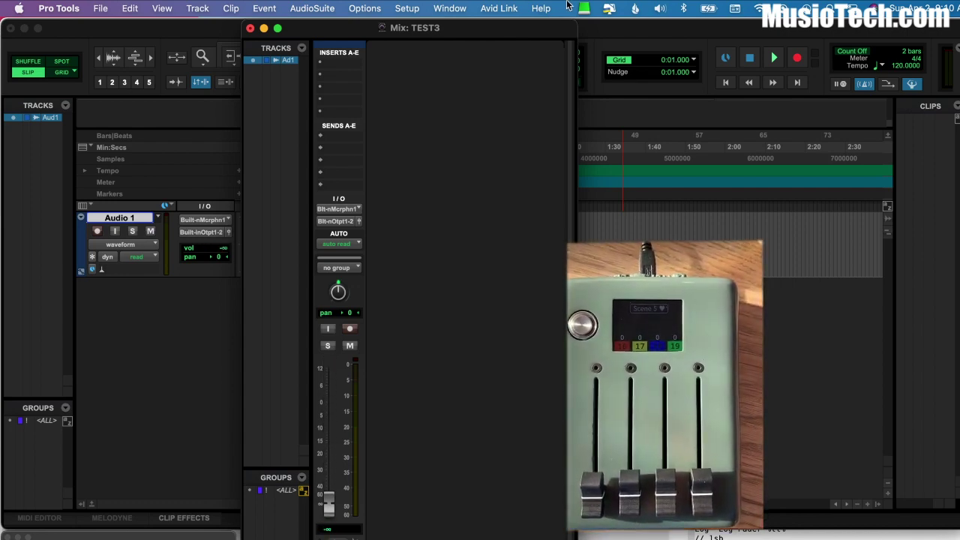
Step: Enable BMT 1 and MusioTech(TM) Fader Pro under Setup > MIDI > MIDI Input Devices
left_click(409, 10)
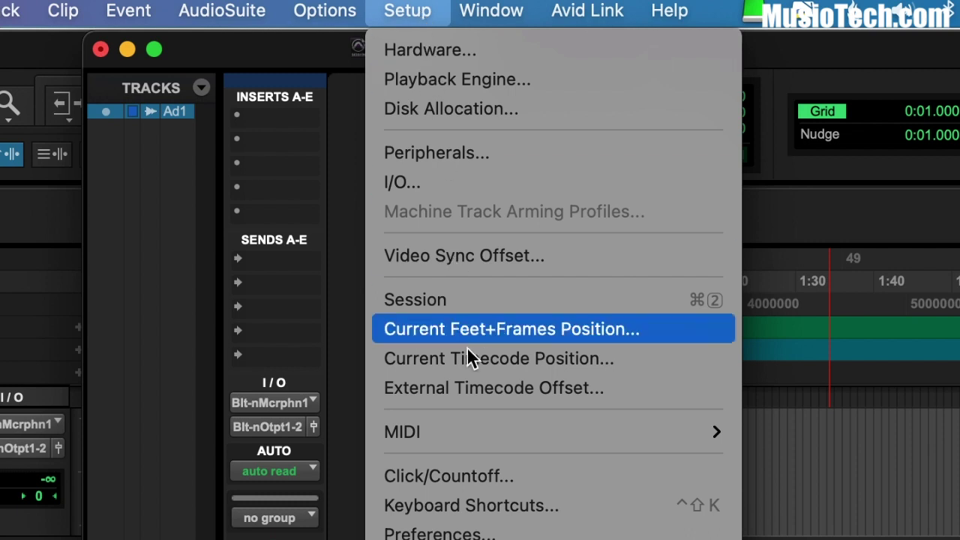
mouse_move(483, 435)
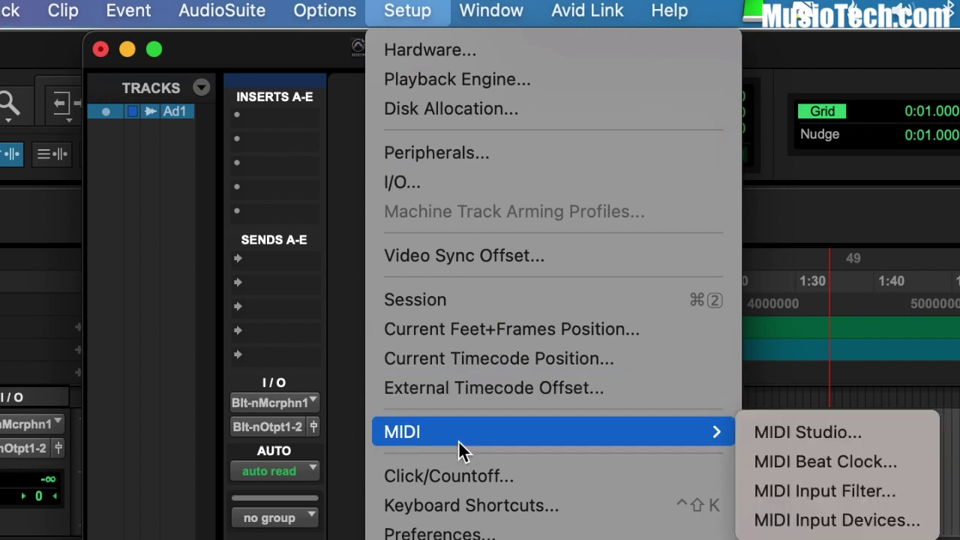
left_click(784, 519)
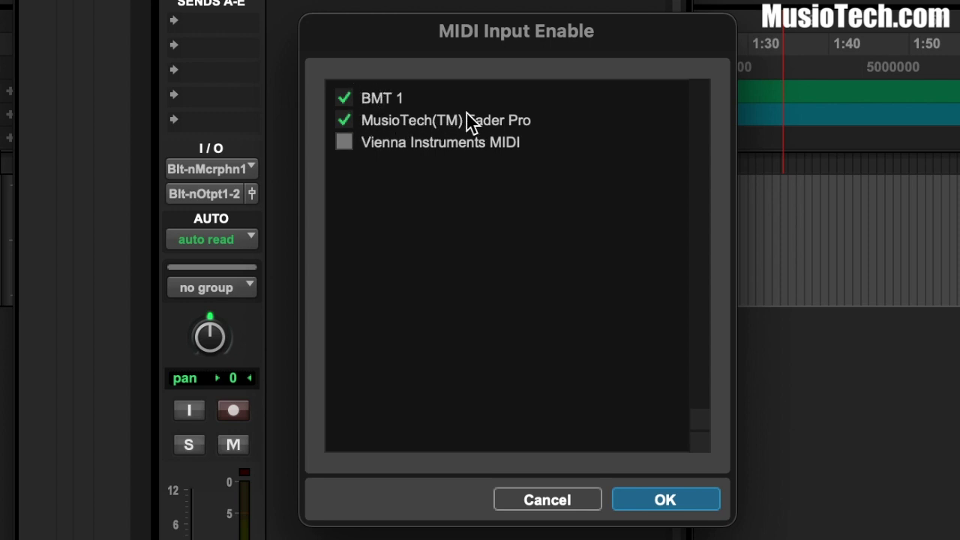
left_click(686, 503)
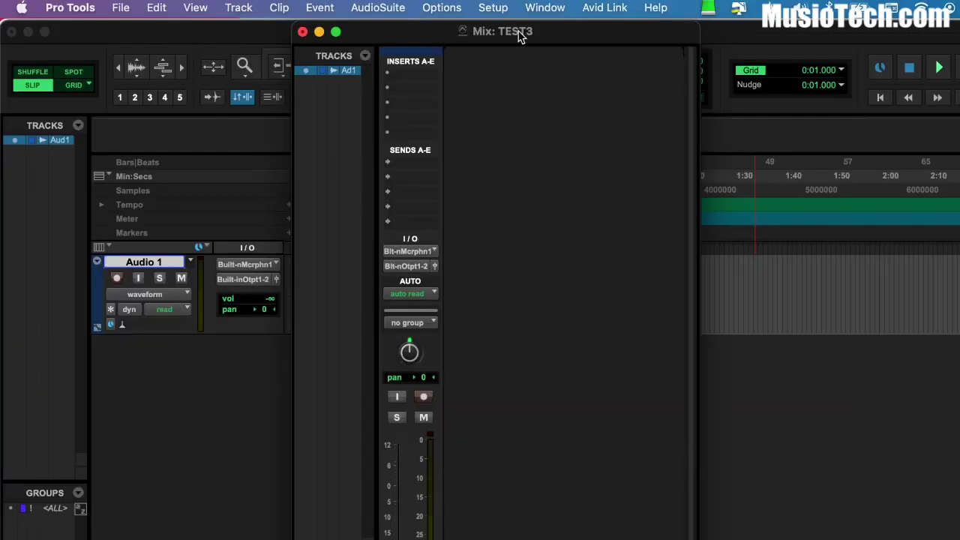
Step: Set MIDI controller #1's type to HUI in Peripherals > MIDI Controllers
left_click(495, 9)
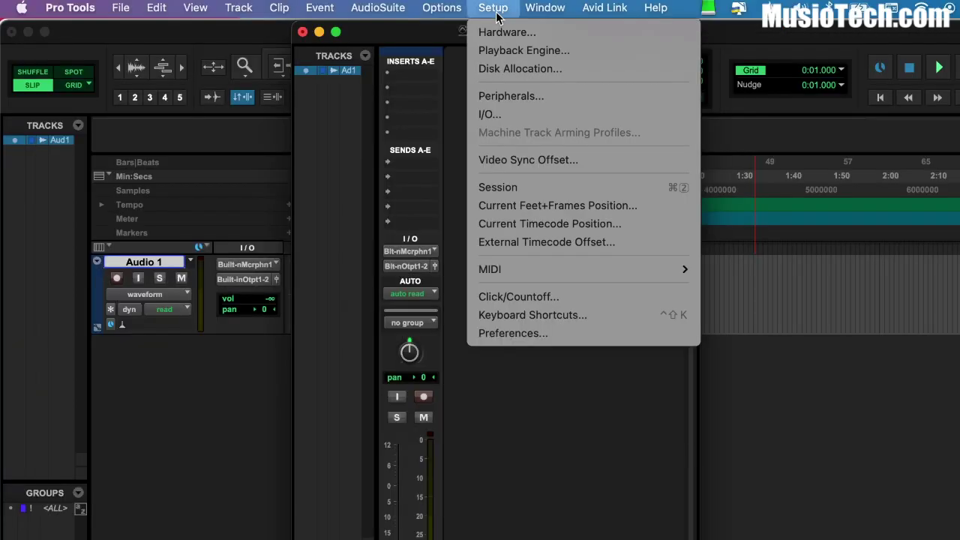
left_click(523, 98)
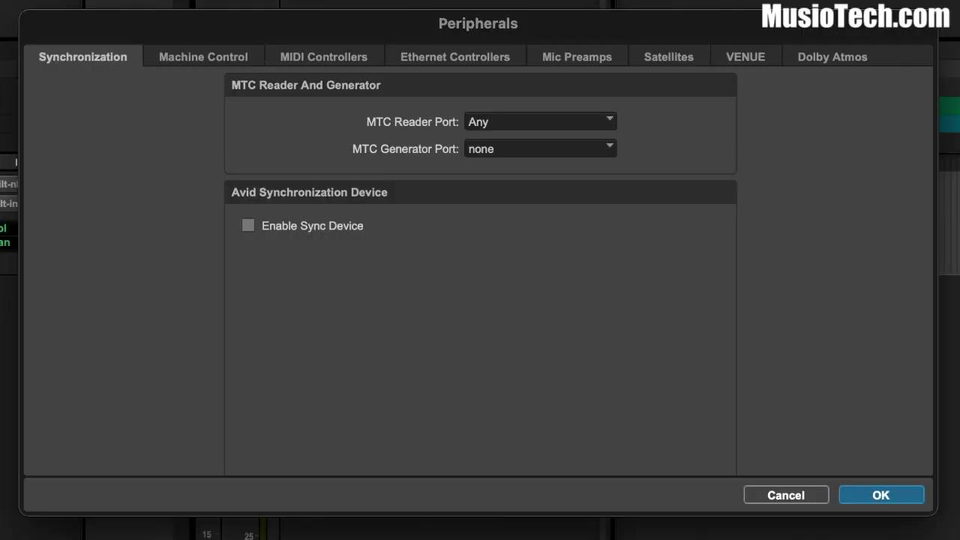
left_click(326, 58)
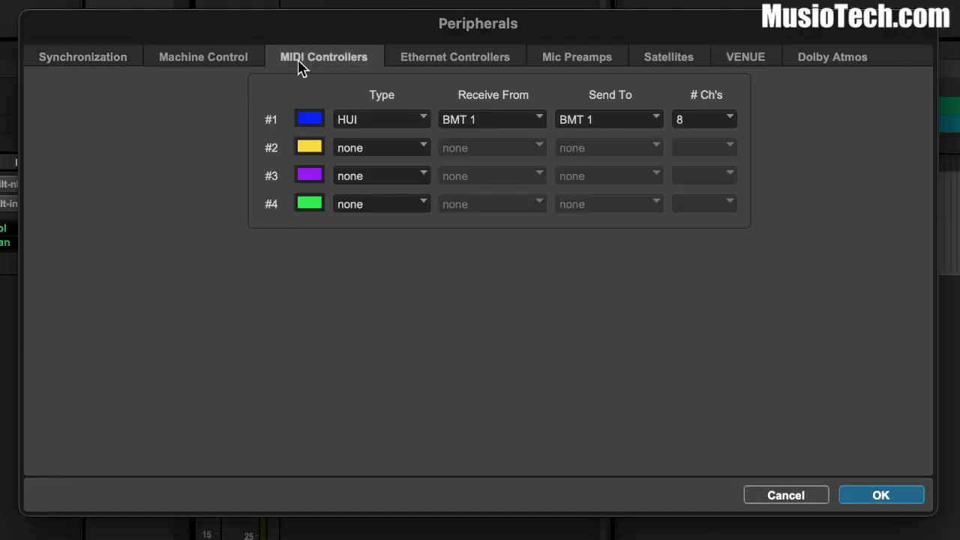
left_click(425, 122)
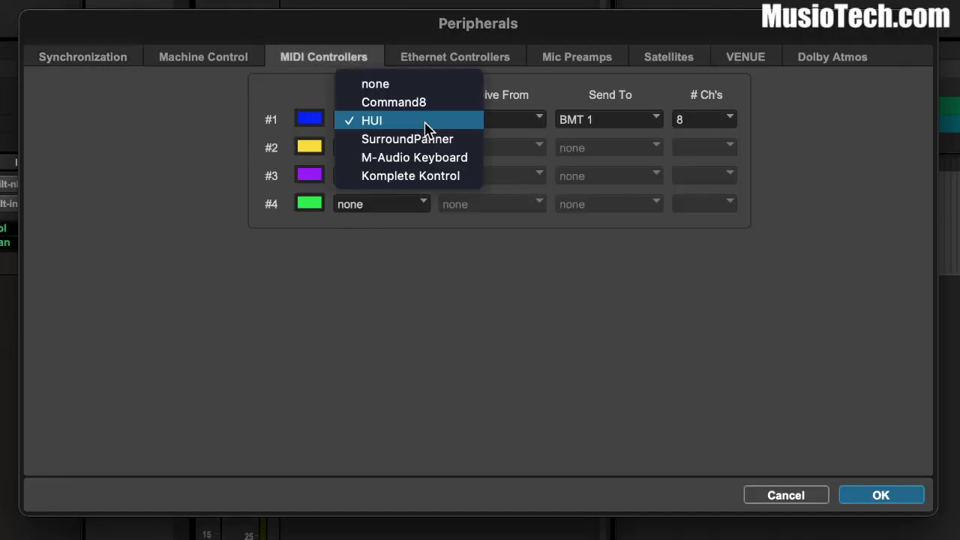
left_click(389, 84)
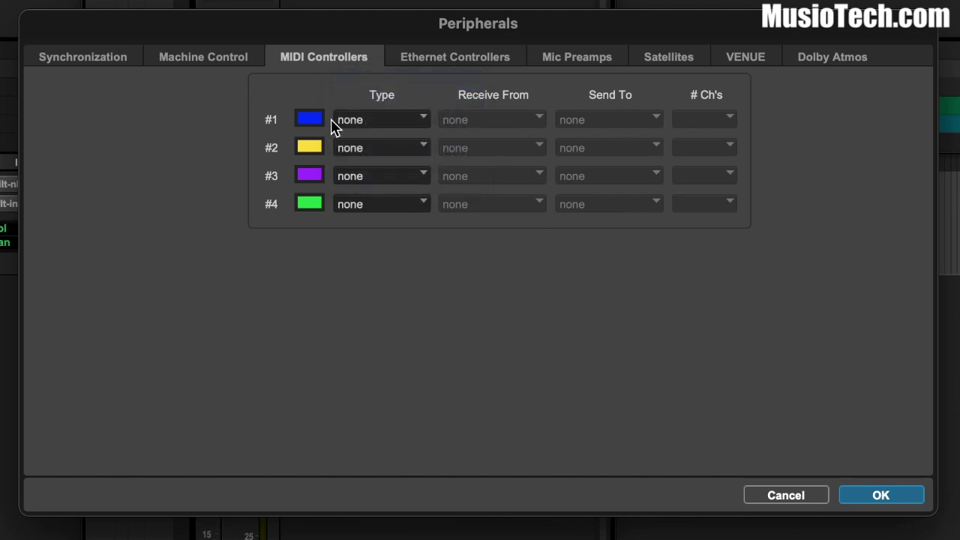
left_click(424, 123)
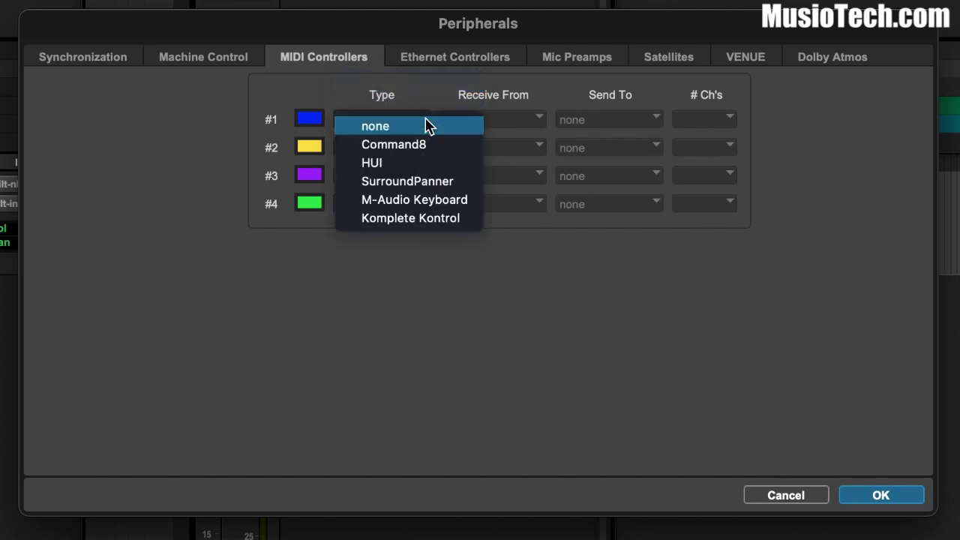
left_click(409, 169)
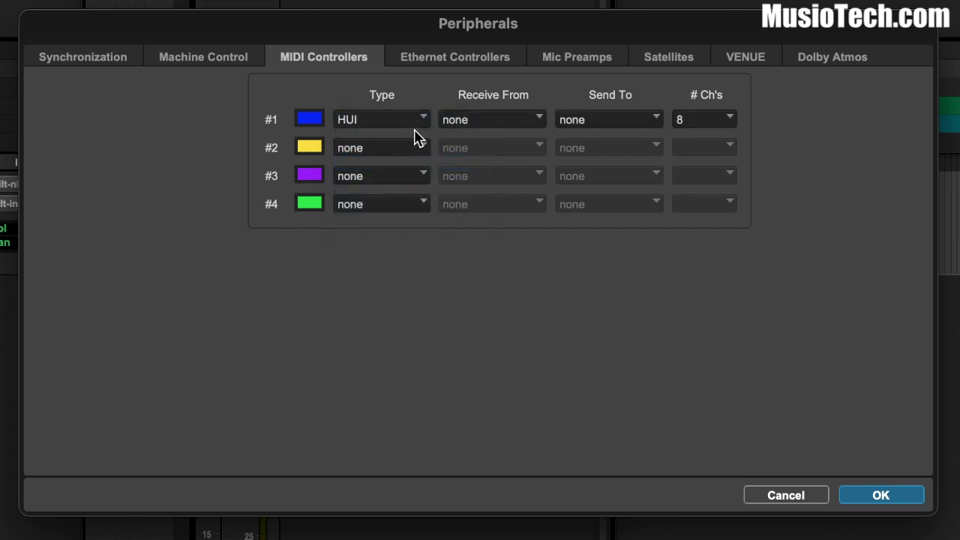
Step: Make controller #1 receive from and send to Predefined > BMT 1, and confirm with OK
left_click(538, 122)
mouse_move(527, 171)
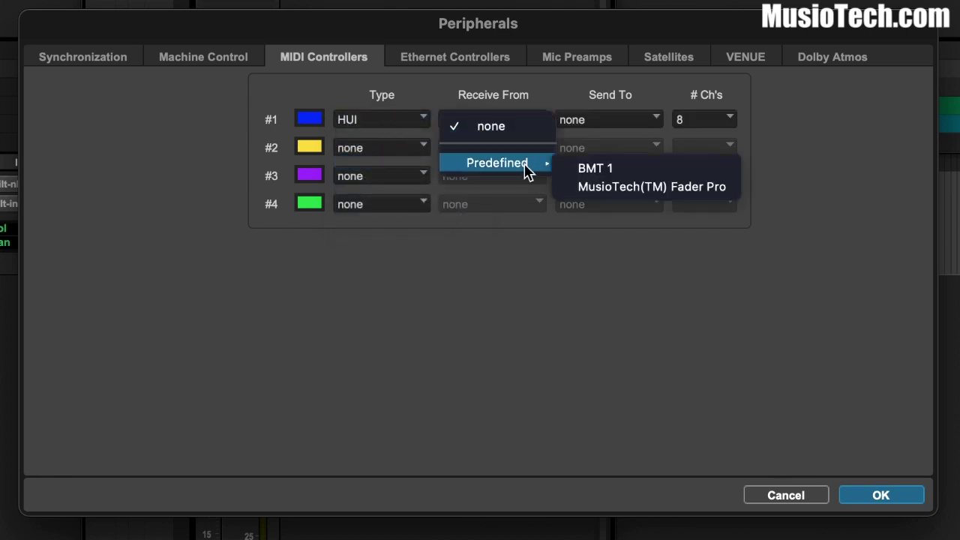
left_click(615, 170)
left_click(659, 121)
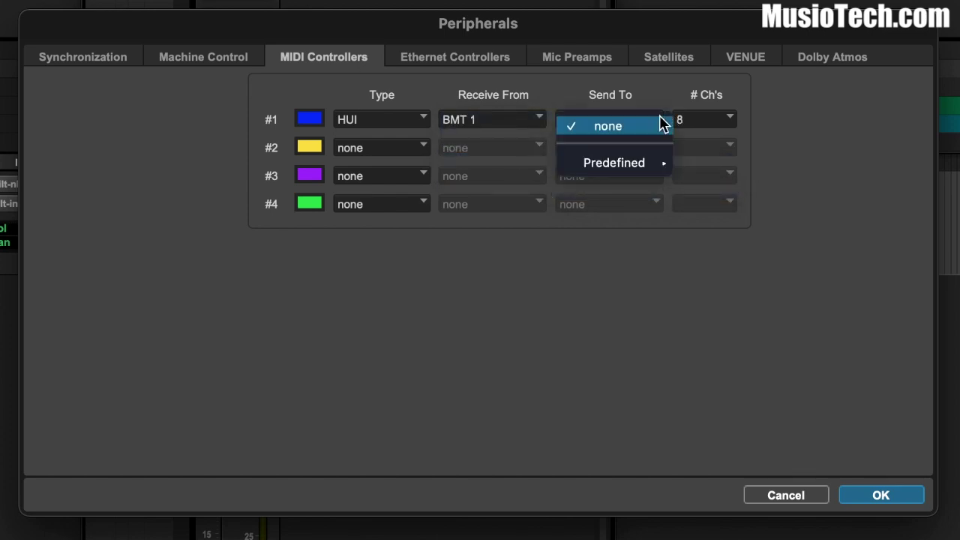
mouse_move(642, 167)
left_click(706, 169)
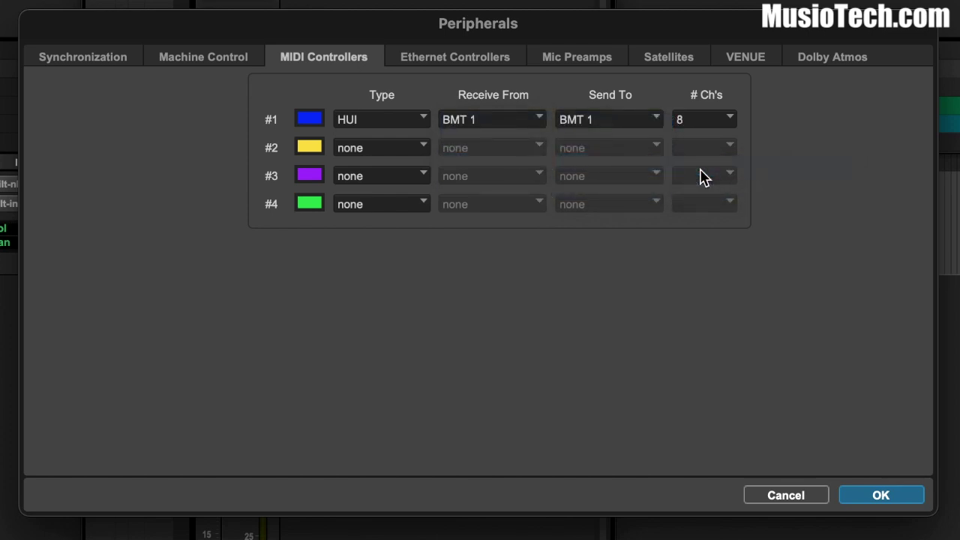
left_click(891, 497)
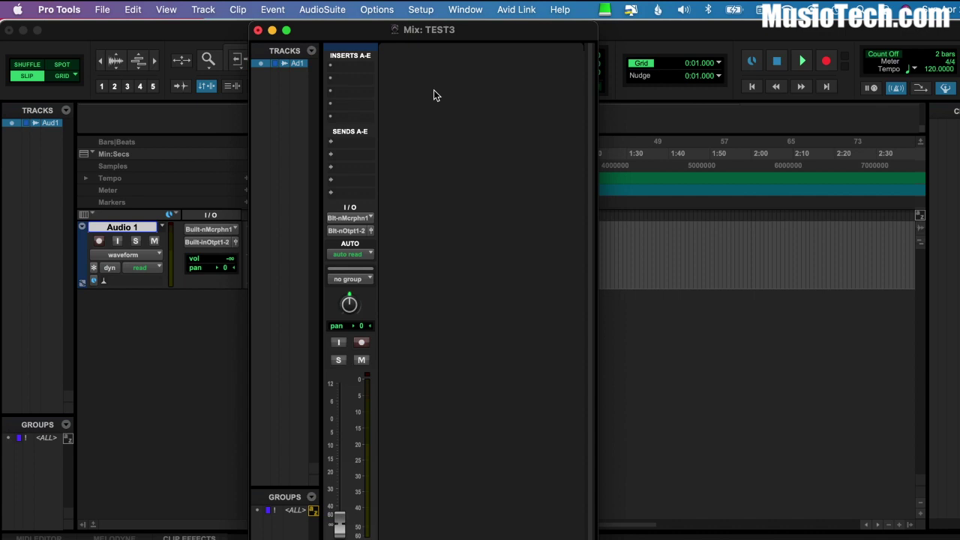
left_click(423, 9)
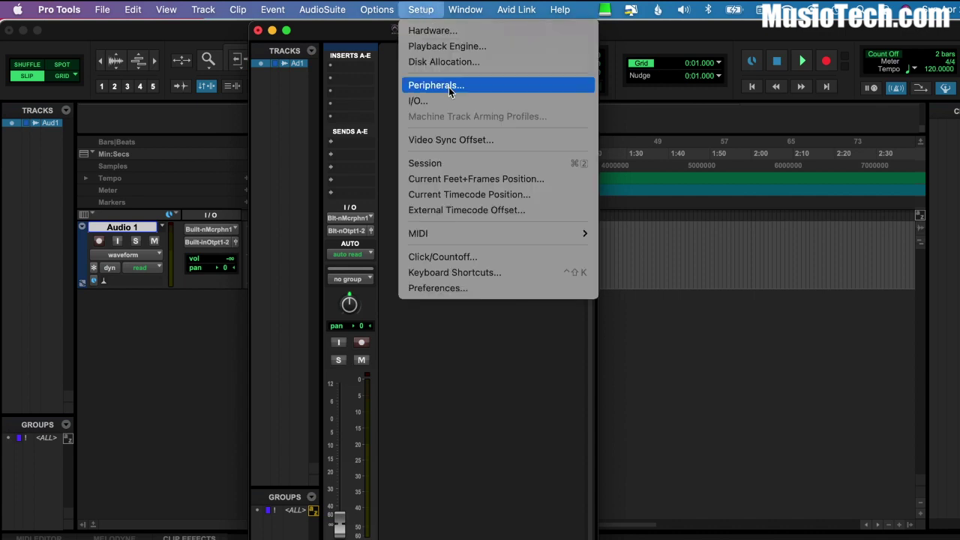
mouse_move(570, 233)
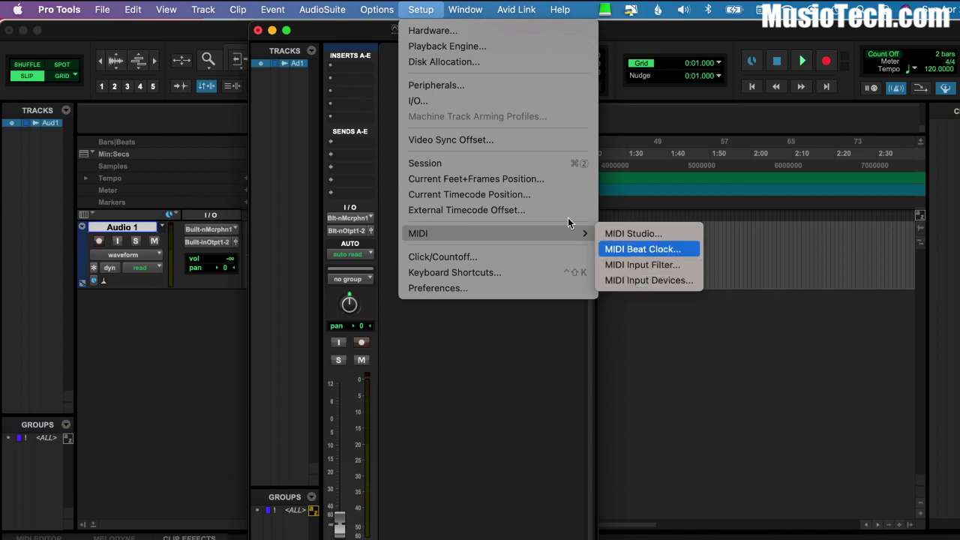
left_click(295, 162)
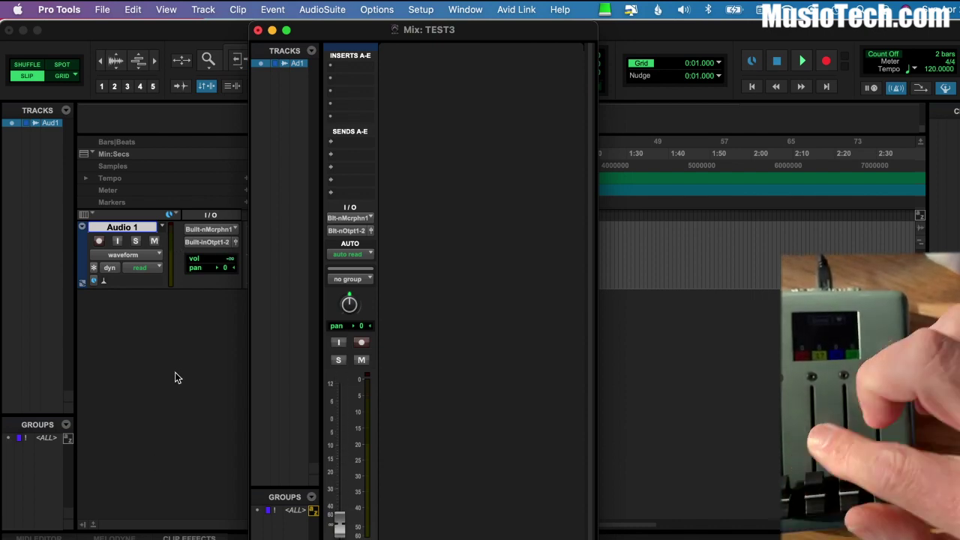
Step: Create mono audio tracks Audio 2, Audio 3 and Audio 4, then move the playhead to about 1:45
left_click(168, 9)
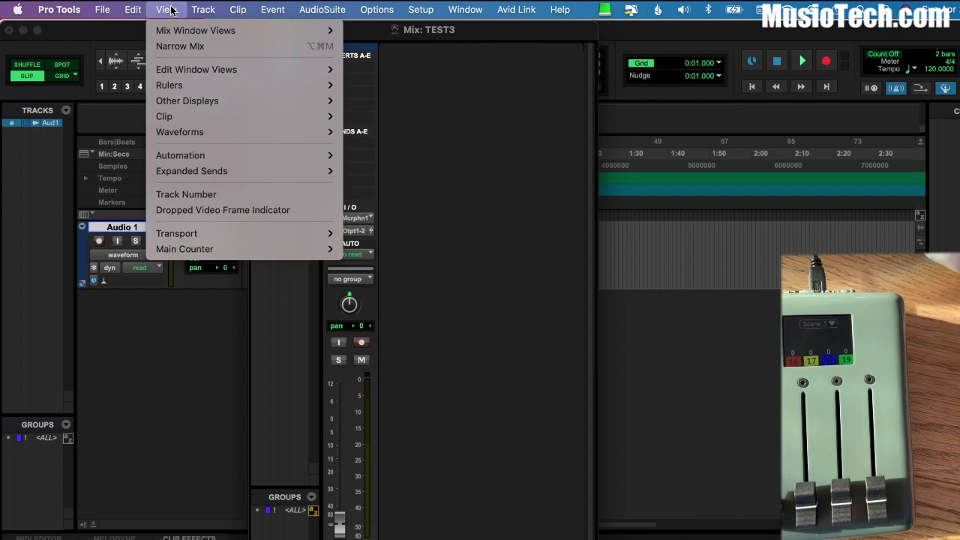
mouse_move(200, 12)
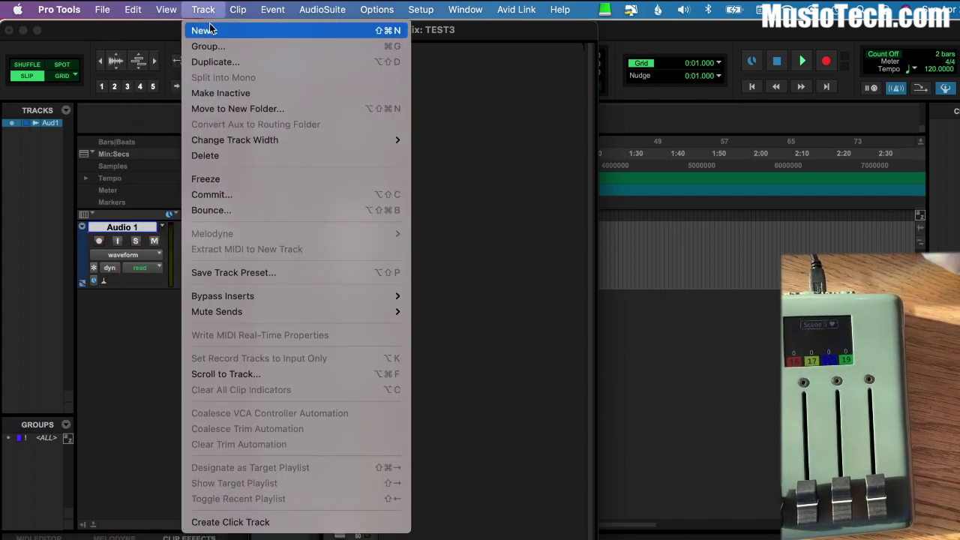
left_click(204, 30)
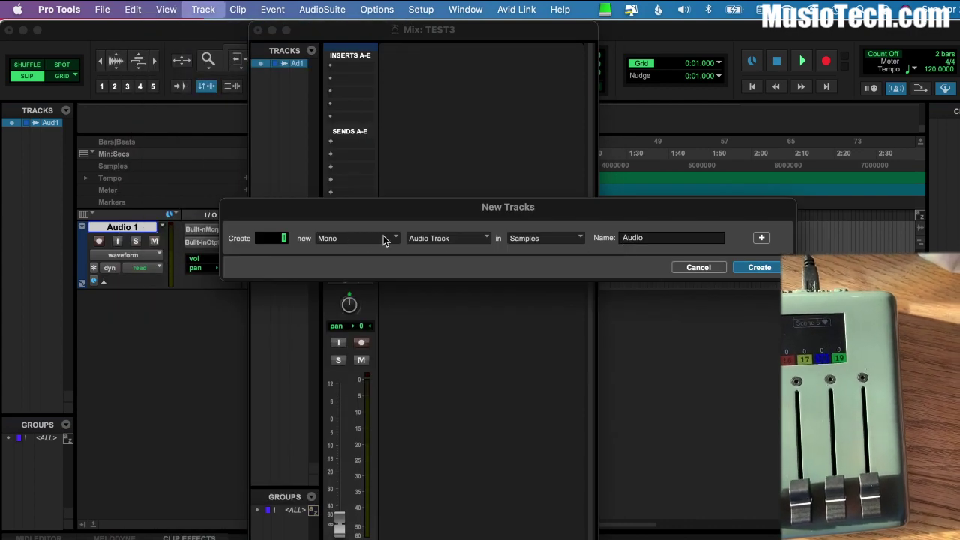
left_click(757, 267)
left_click(204, 9)
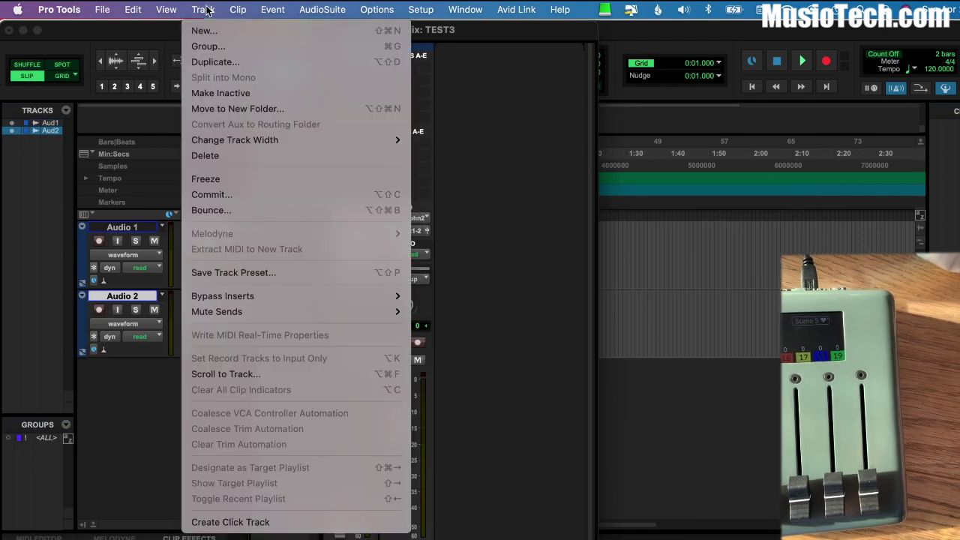
left_click(204, 30)
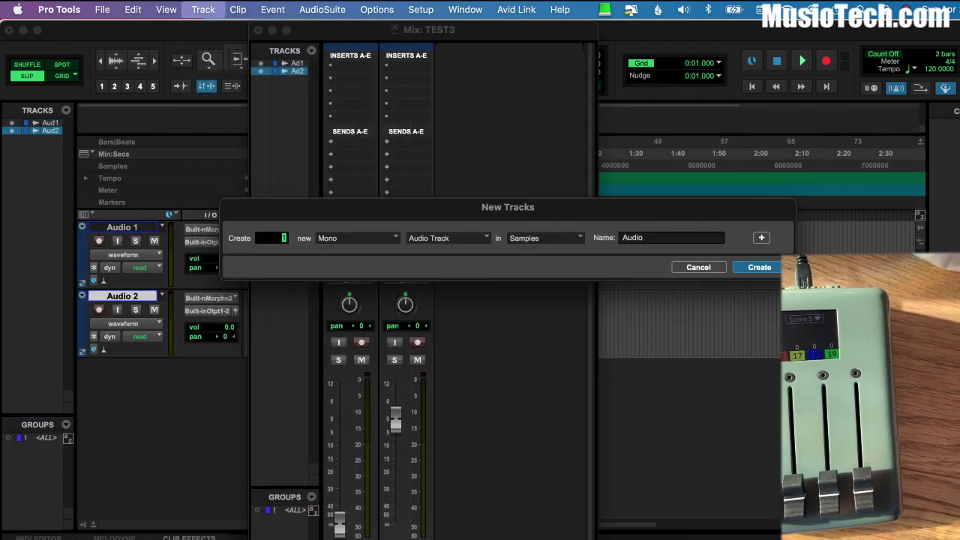
left_click(760, 268)
left_click(202, 9)
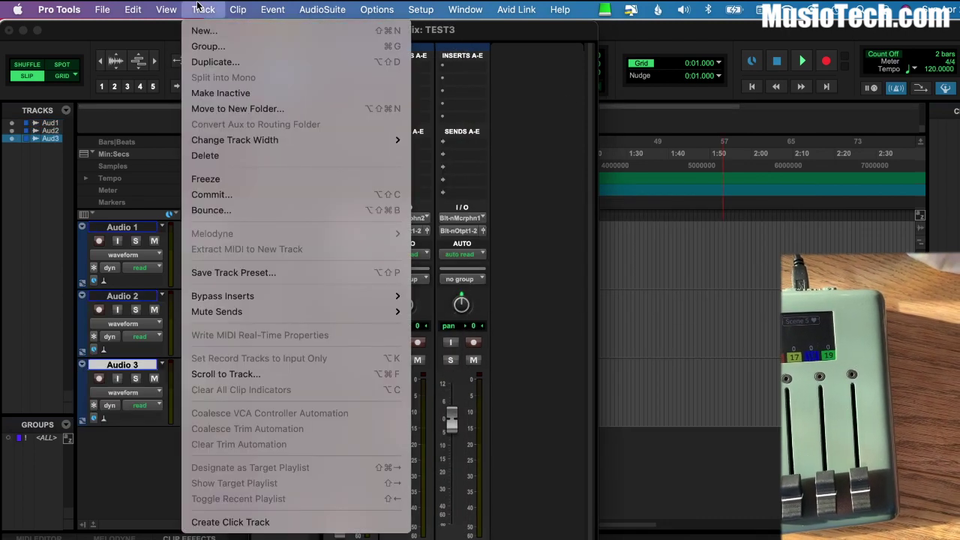
left_click(235, 31)
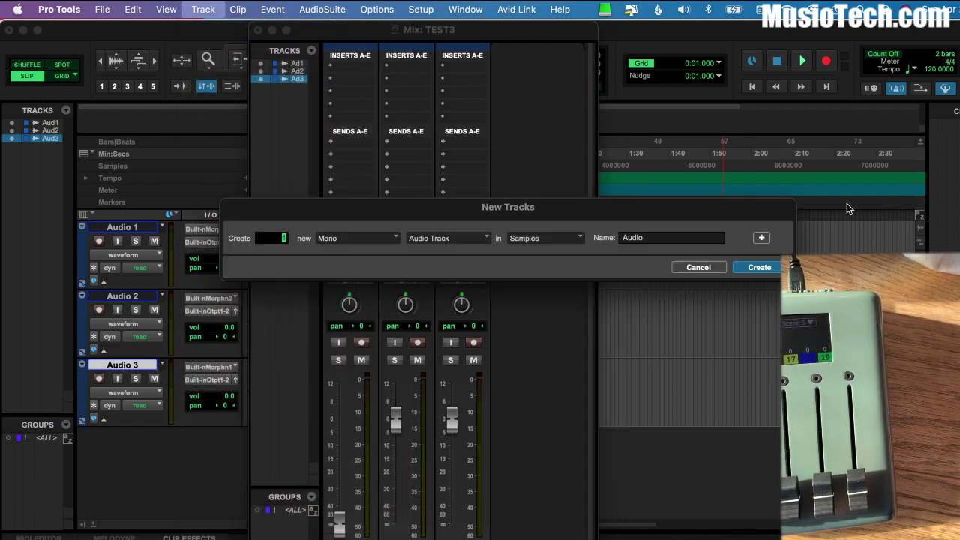
left_click(776, 268)
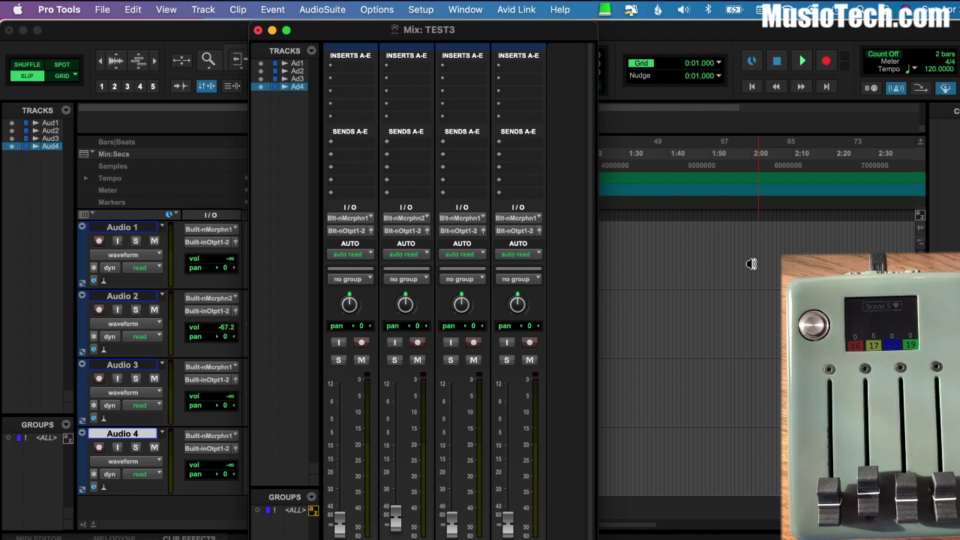
left_click(658, 192)
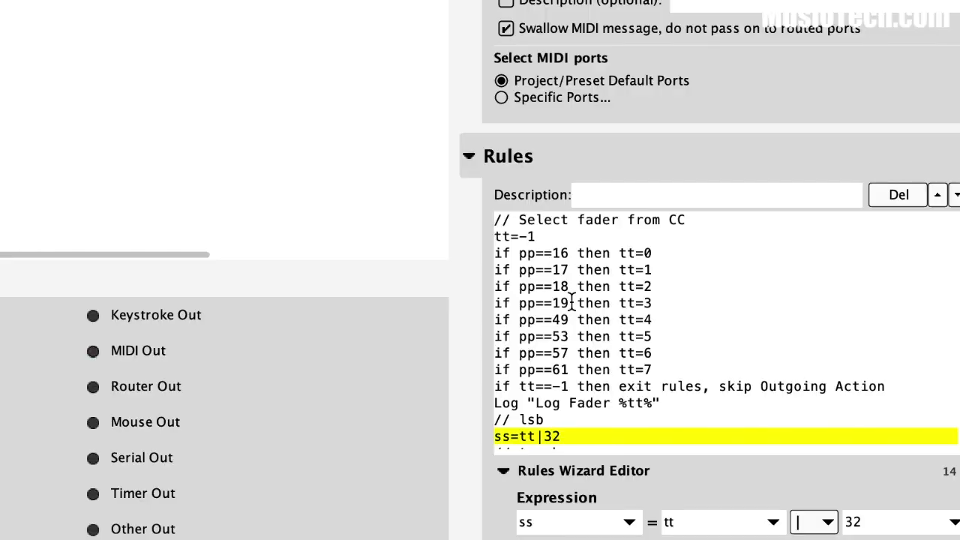
Step: Replace 19 with 20 so the rule reads 'if pp==20 then tt=3', then return to Pro Tools
left_click(764, 491)
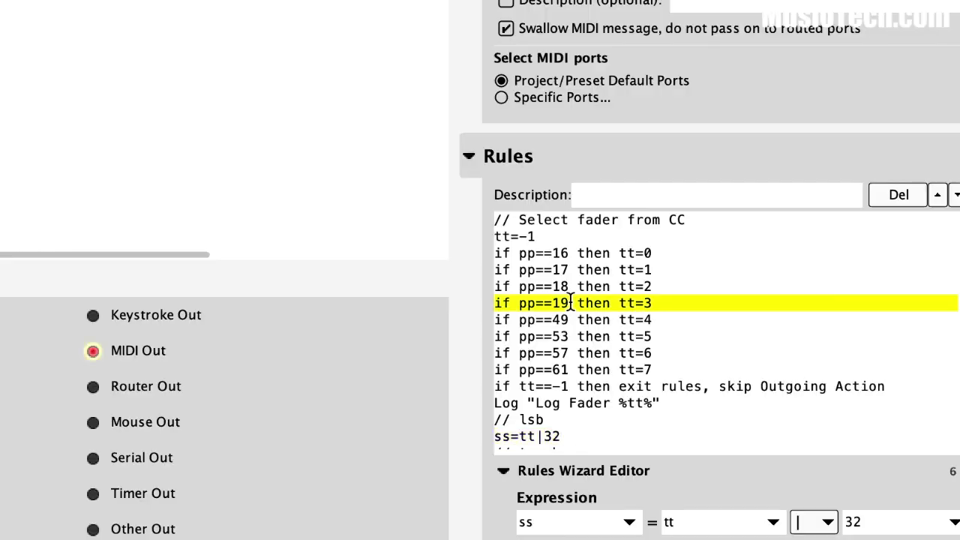
key("BackSpace")
key("BackSpace")
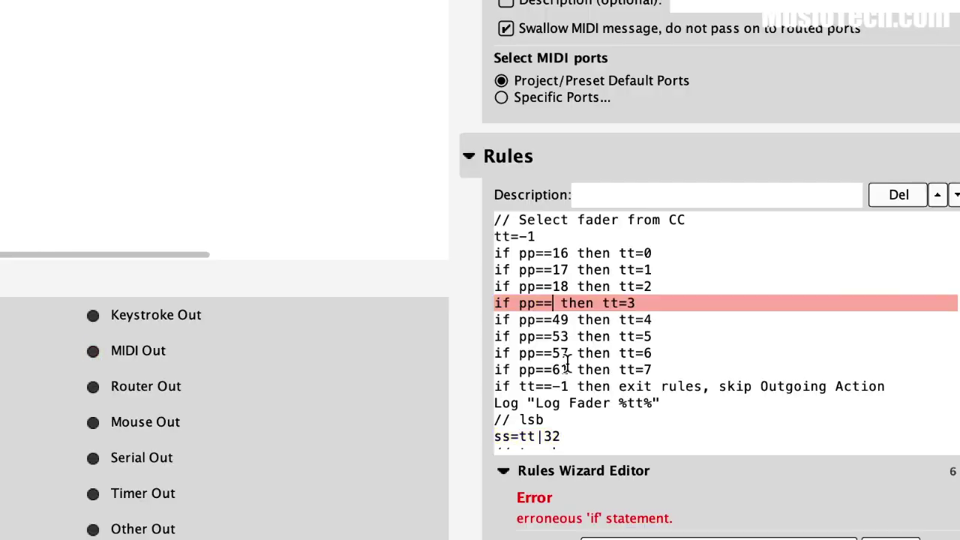
type("20")
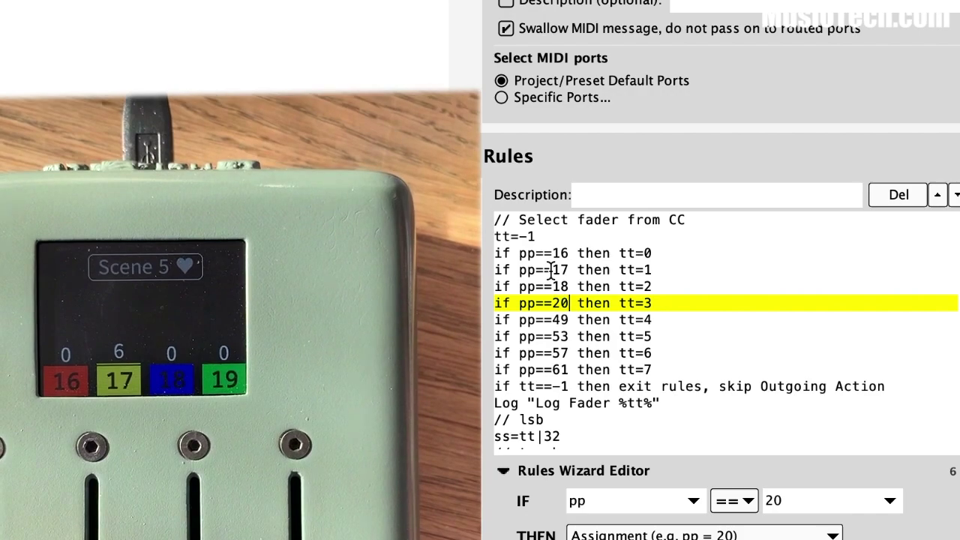
mouse_move(562, 526)
left_click(608, 517)
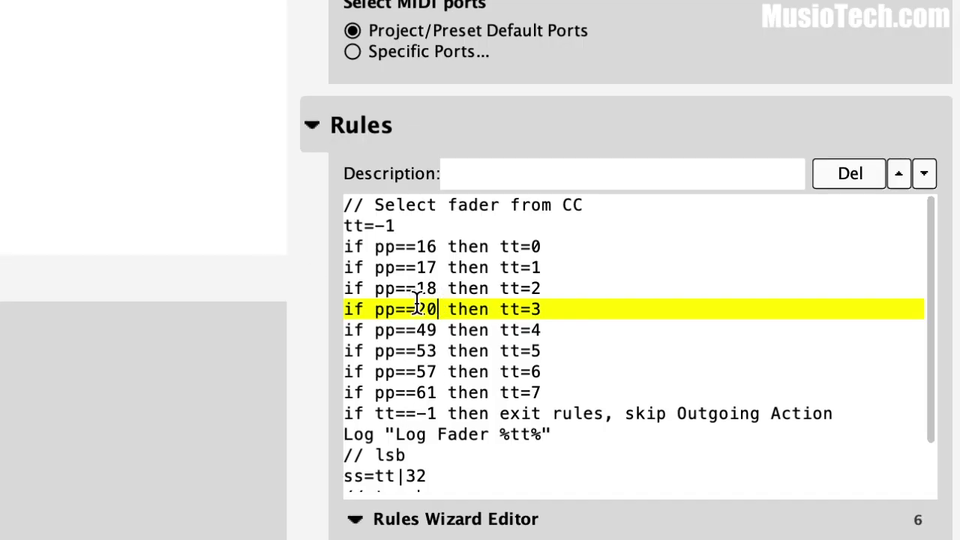
left_click(438, 309)
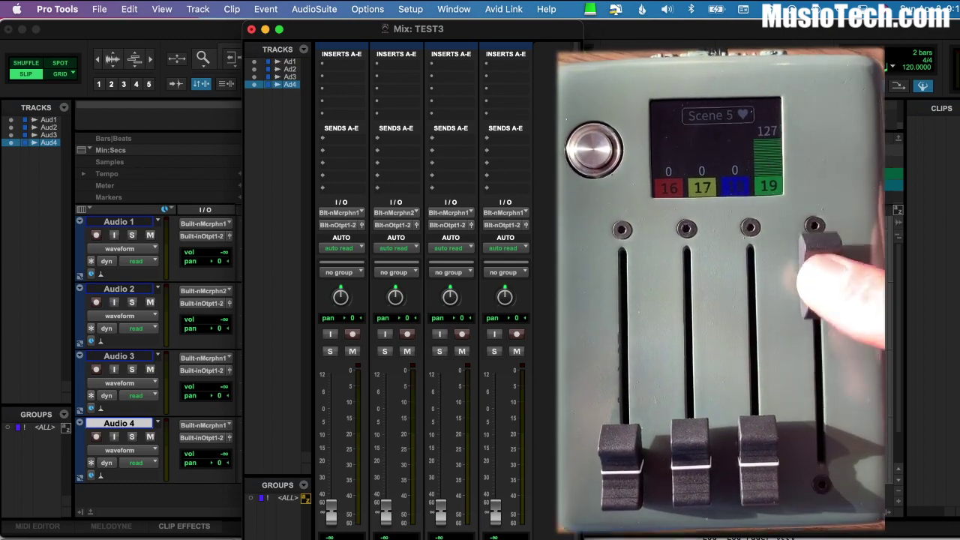
Step: Delete the Audio 4 track and create one stereo Instrument Track, Inst 1
right_click(124, 425)
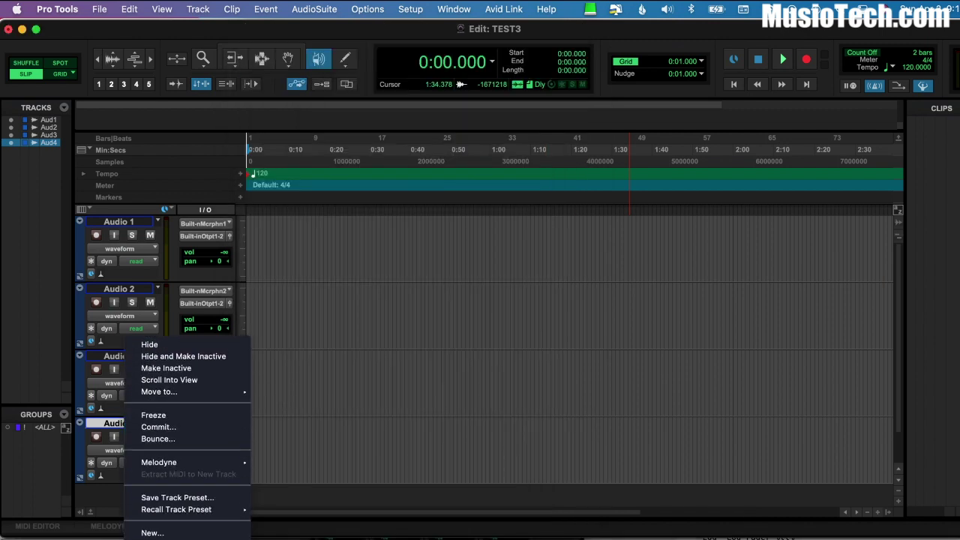
left_click(158, 535)
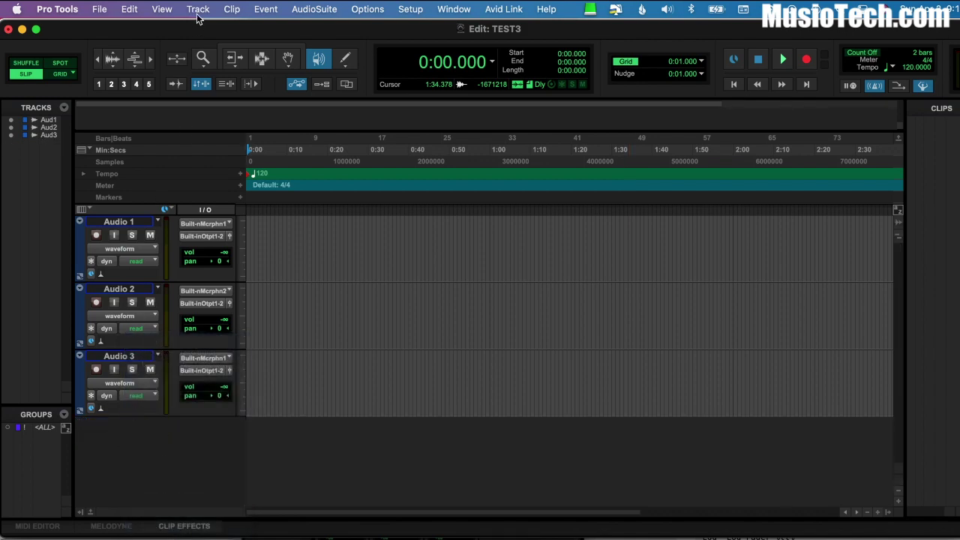
left_click(197, 12)
left_click(199, 28)
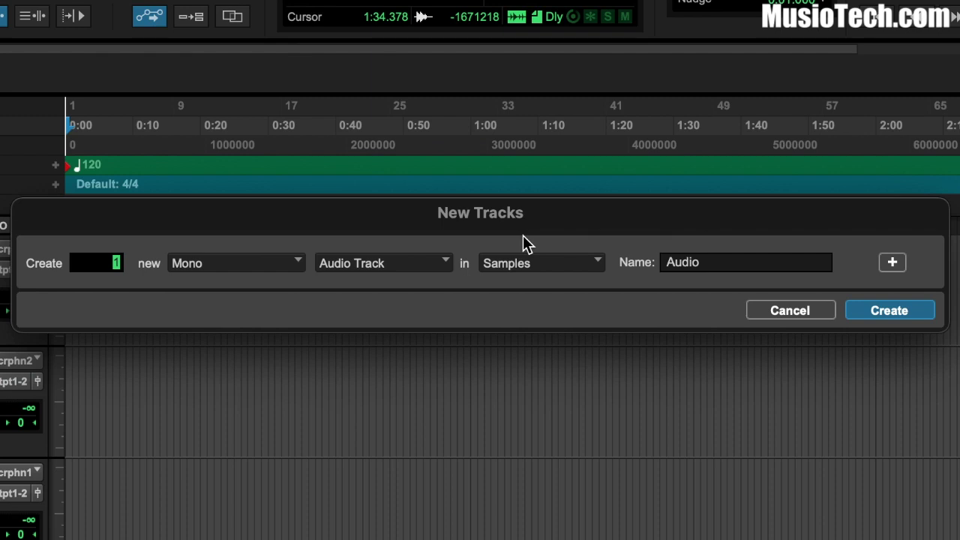
left_click(440, 265)
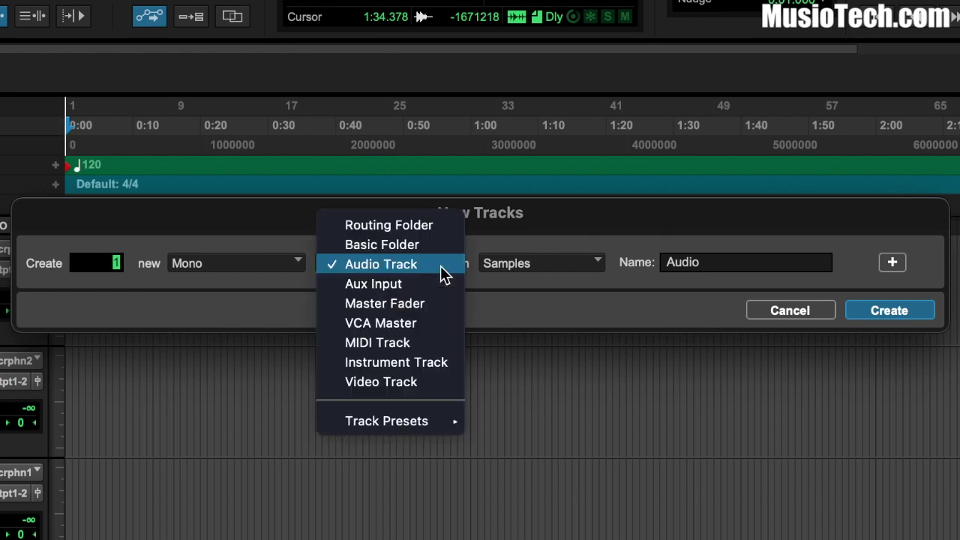
left_click(418, 362)
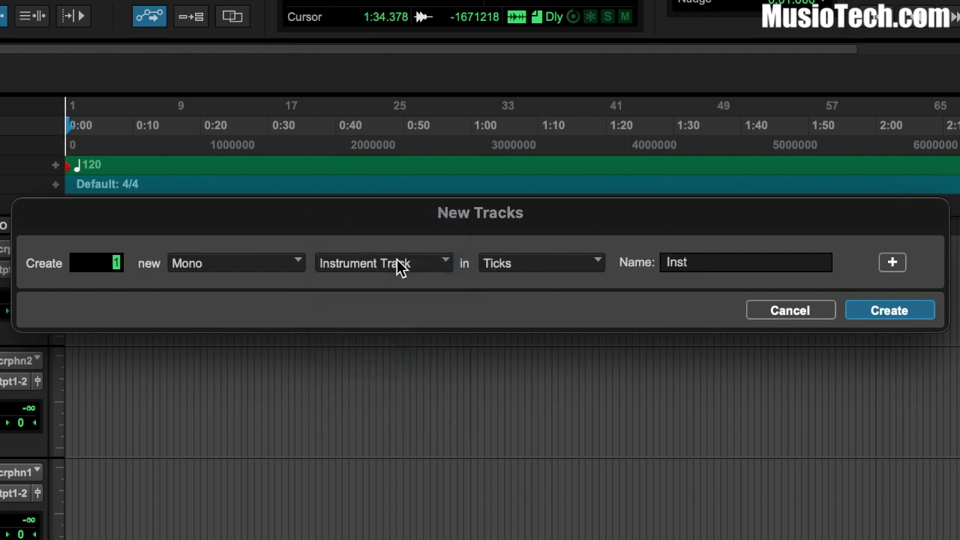
left_click(266, 269)
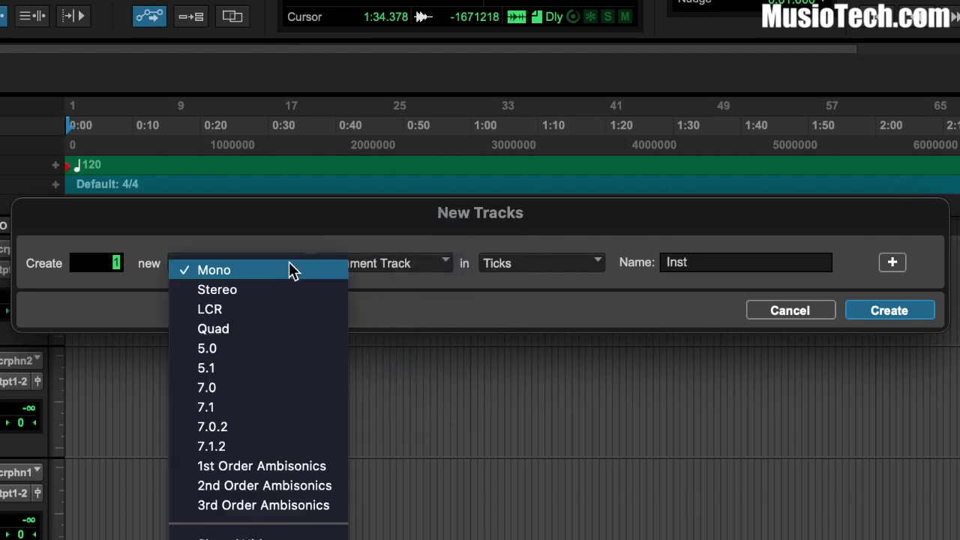
left_click(255, 291)
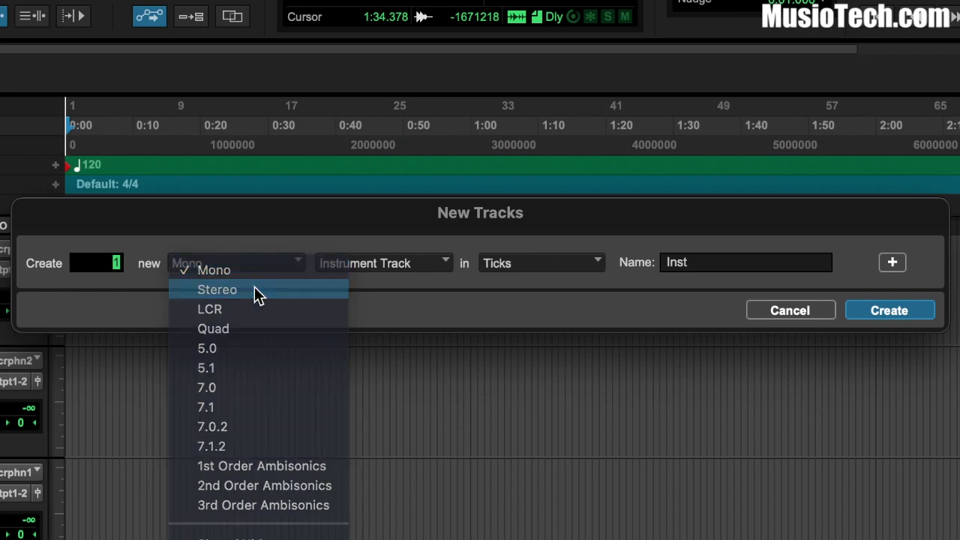
left_click(889, 310)
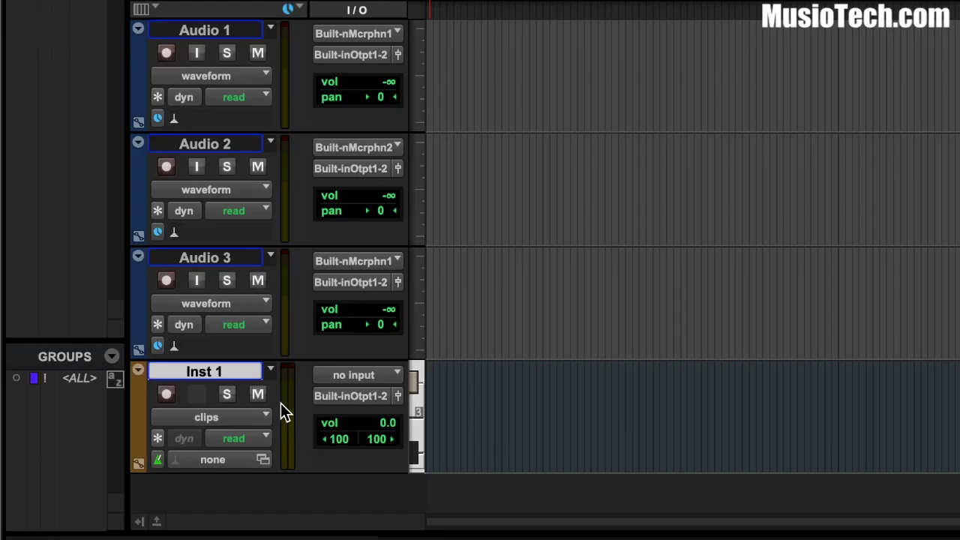
Step: Show the Inserts A-E column on the tracks in the Edit window
left_click(155, 10)
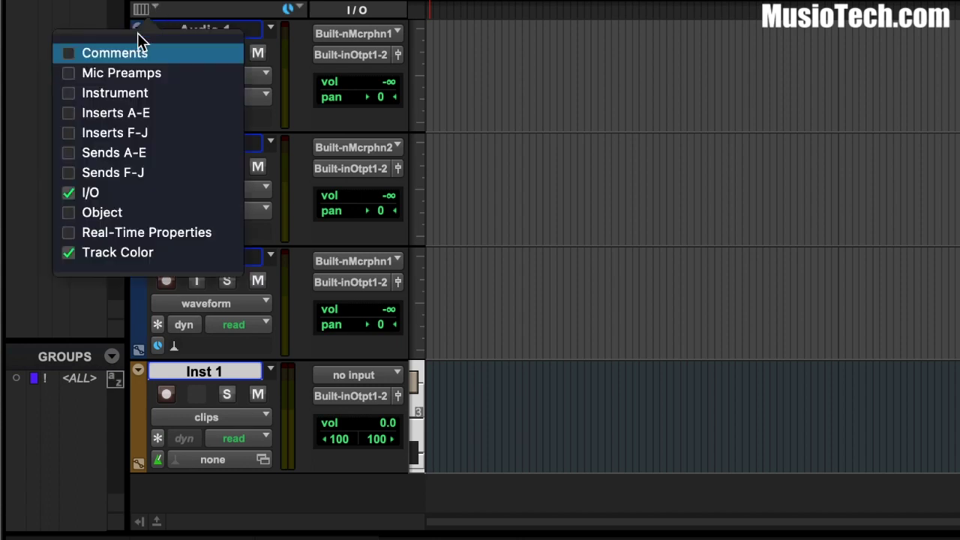
left_click(94, 115)
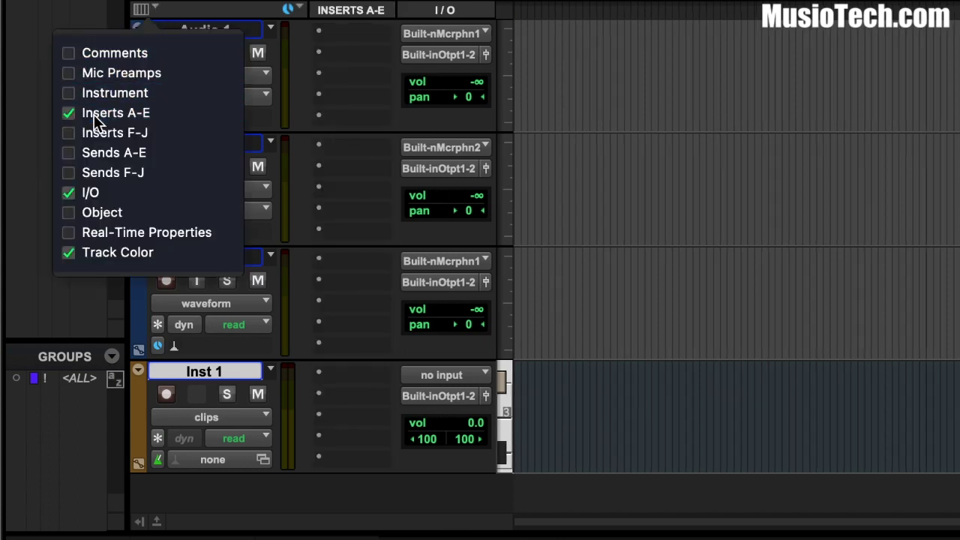
left_click(350, 377)
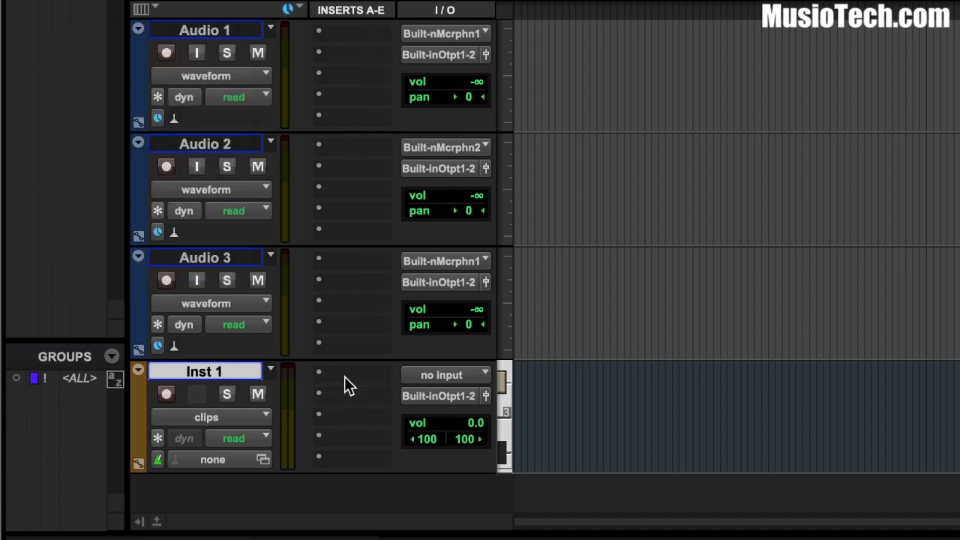
Step: Insert Kontakt (stereo) as an instrument plug-in on Inst 1's first insert
left_click(344, 376)
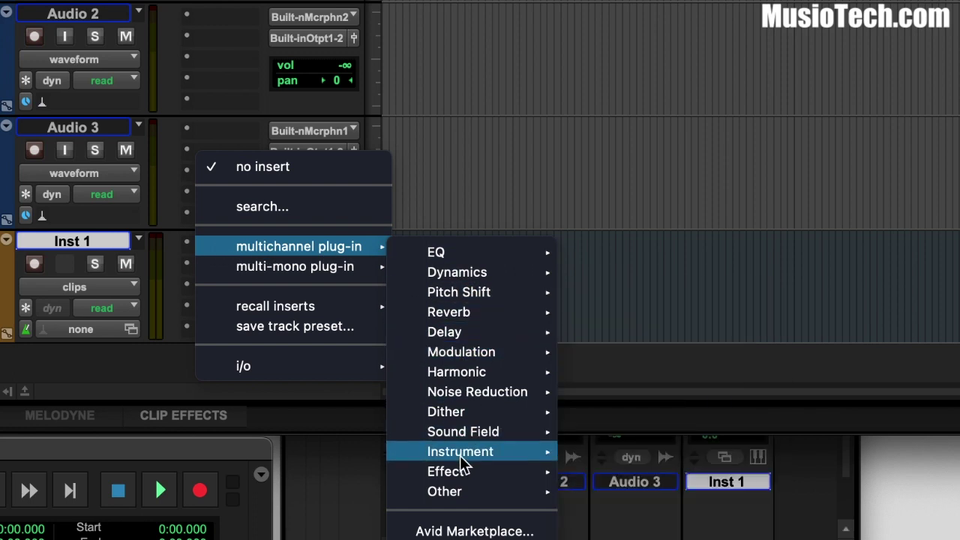
mouse_move(462, 454)
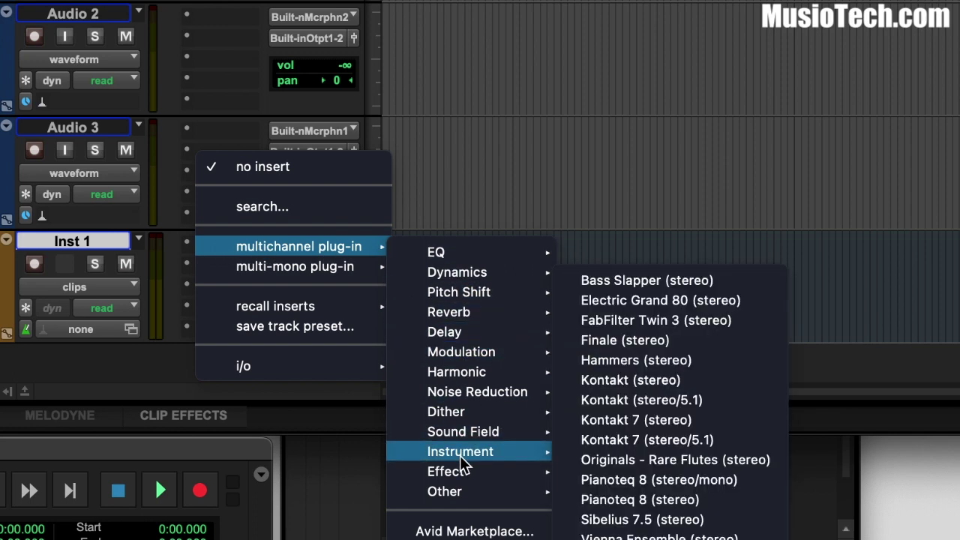
left_click(669, 383)
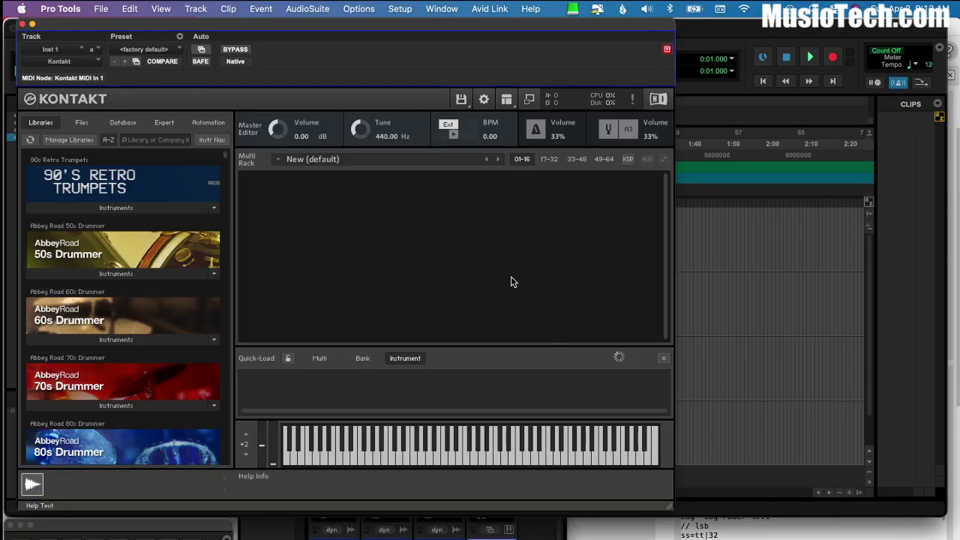
Step: Load 01 90s Retro Trumpets Articulations.nki from the 90's Retro Trumpets Instruments list into Kontakt's rack
left_click(189, 210)
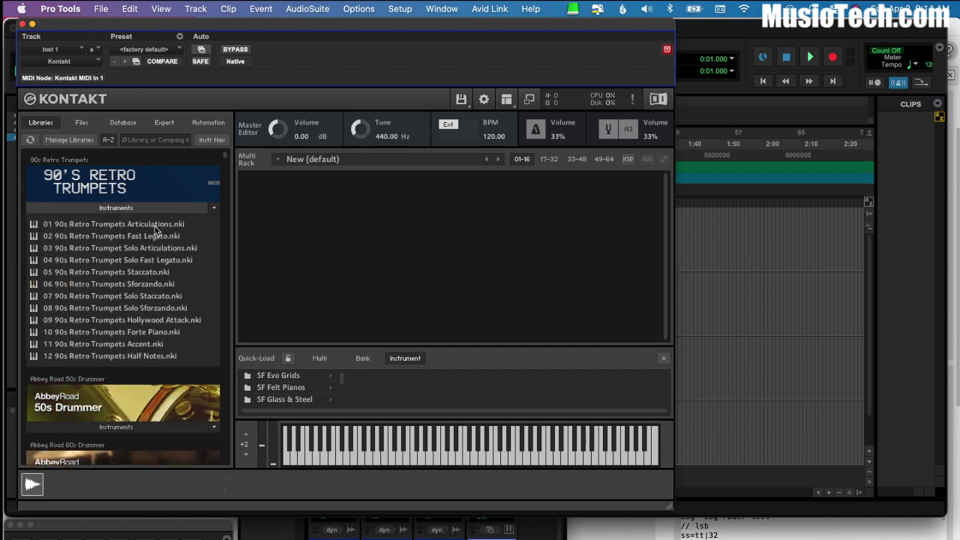
left_click_drag(158, 225, 465, 247)
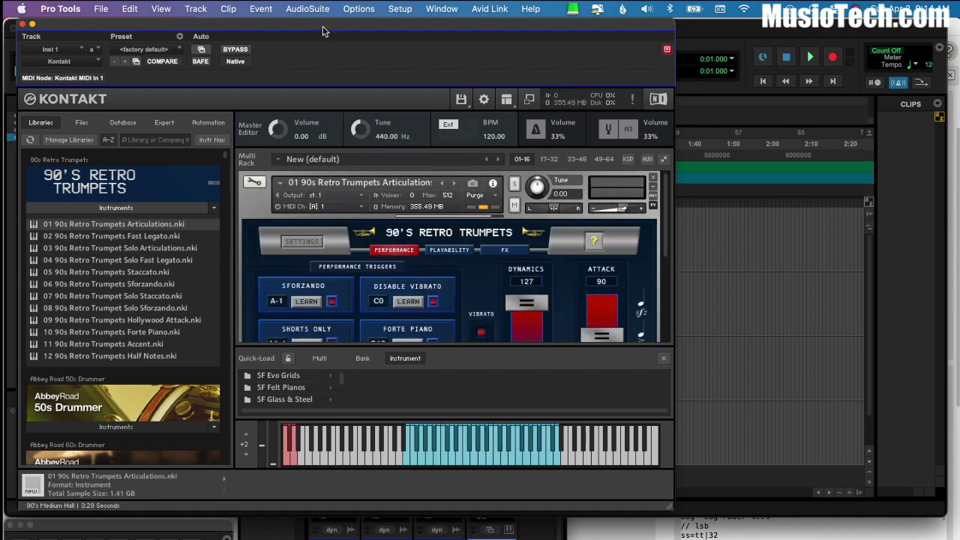
left_click_drag(325, 67, 590, 104)
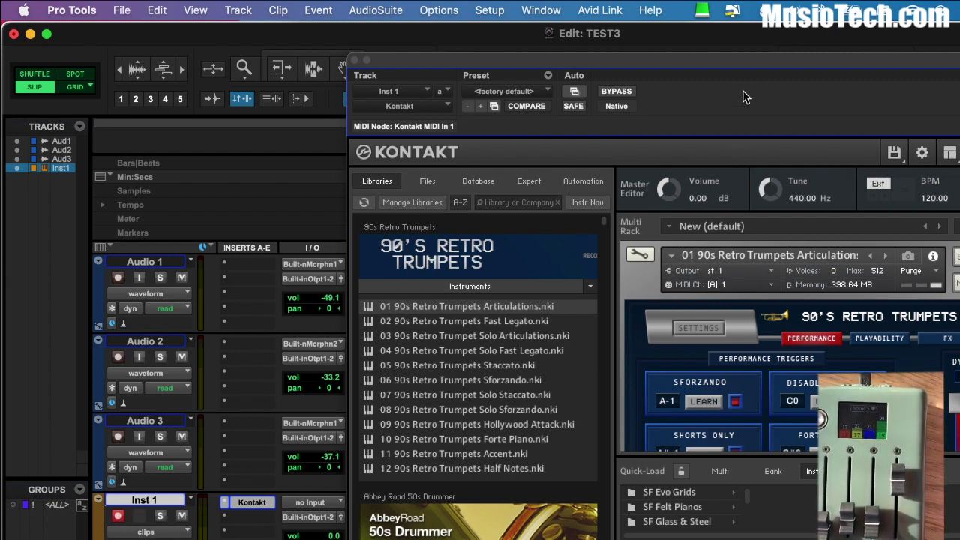
Step: Remove the CC# 1 and CC# 19 MIDI assignments from Kontakt's Dynamics control
left_click_drag(742, 96, 592, 65)
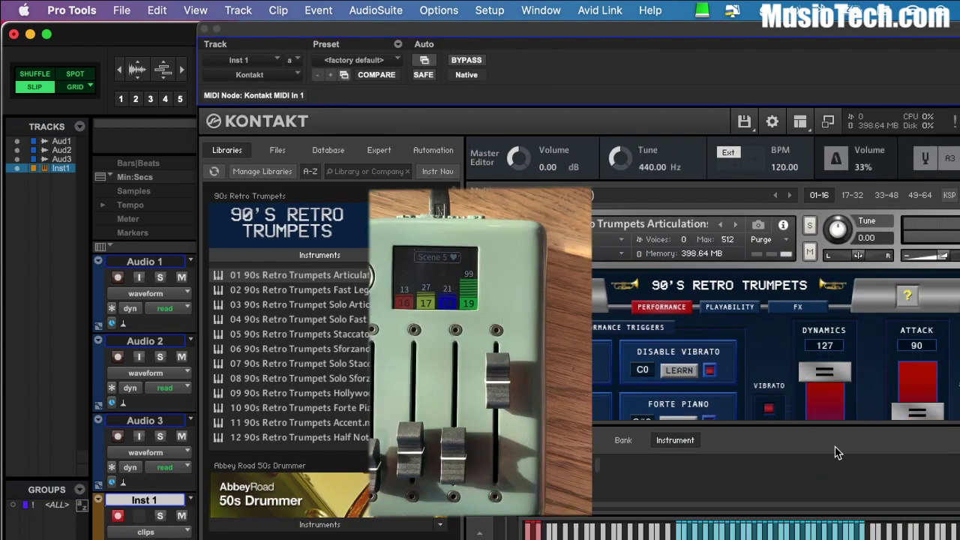
scroll(838, 393, "down", 3)
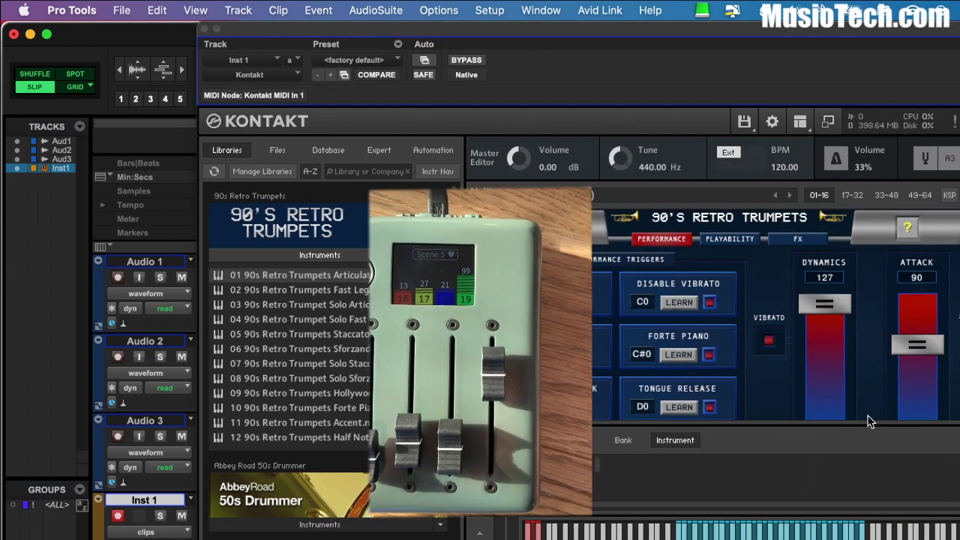
right_click(828, 311)
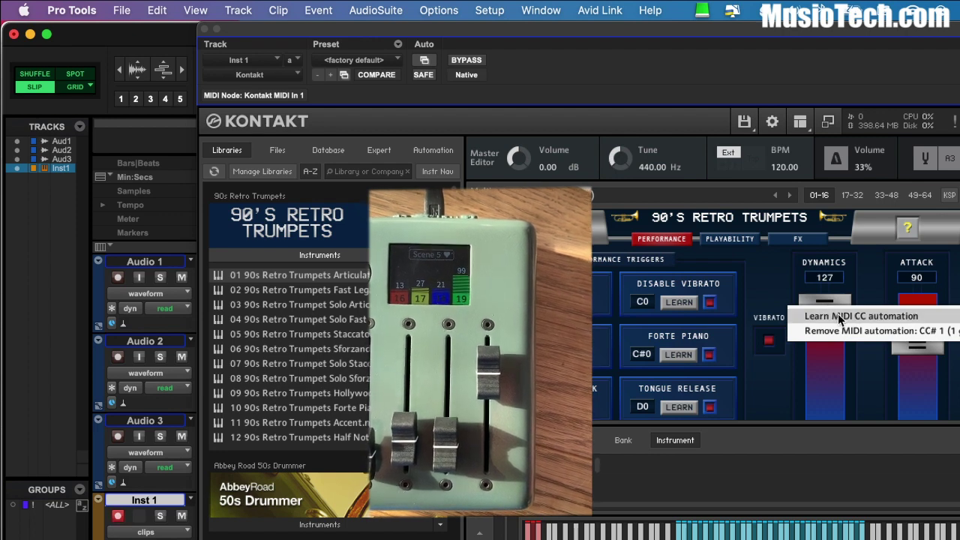
left_click(838, 316)
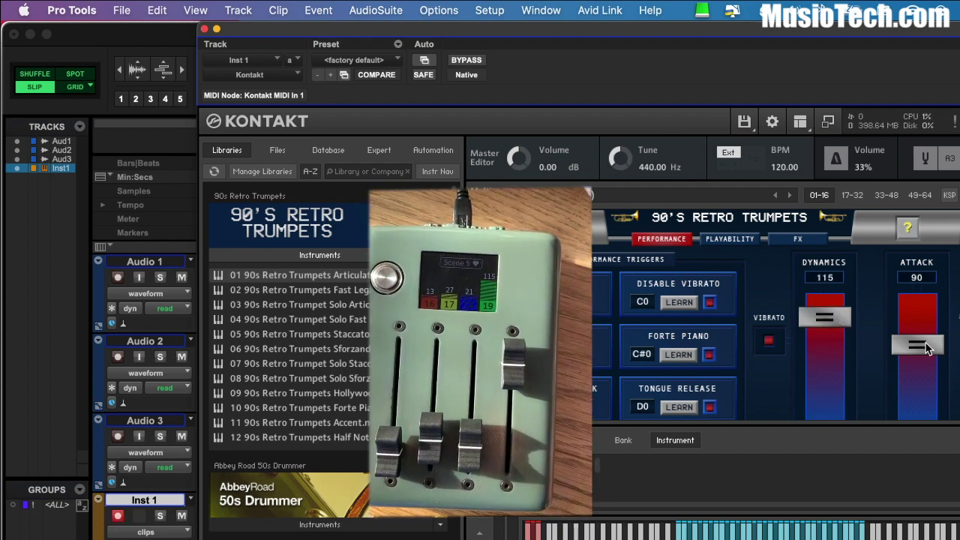
right_click(824, 318)
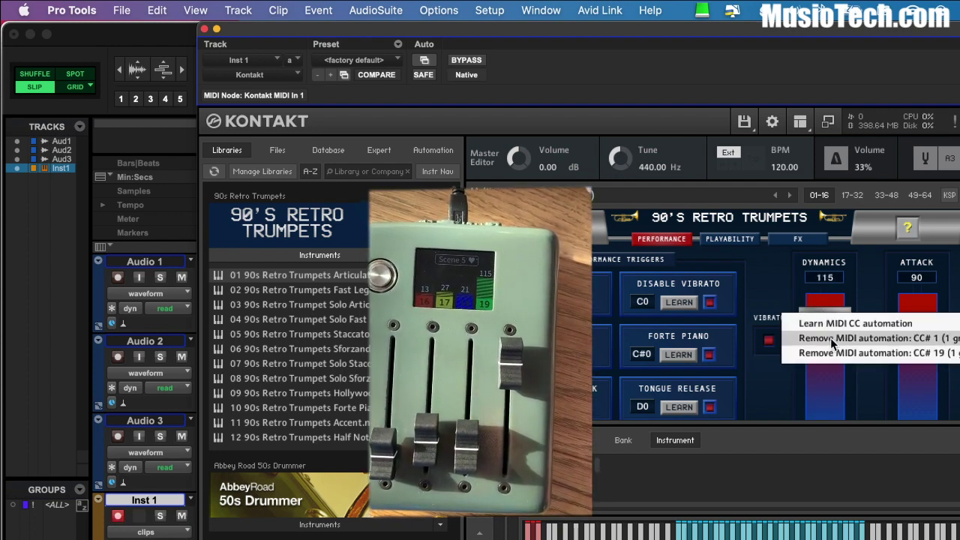
left_click(830, 338)
right_click(829, 322)
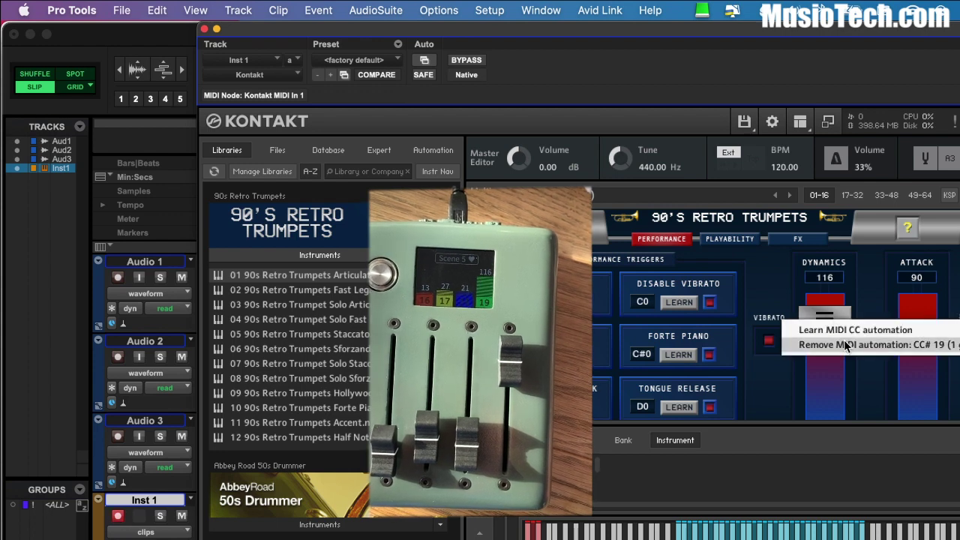
left_click(845, 345)
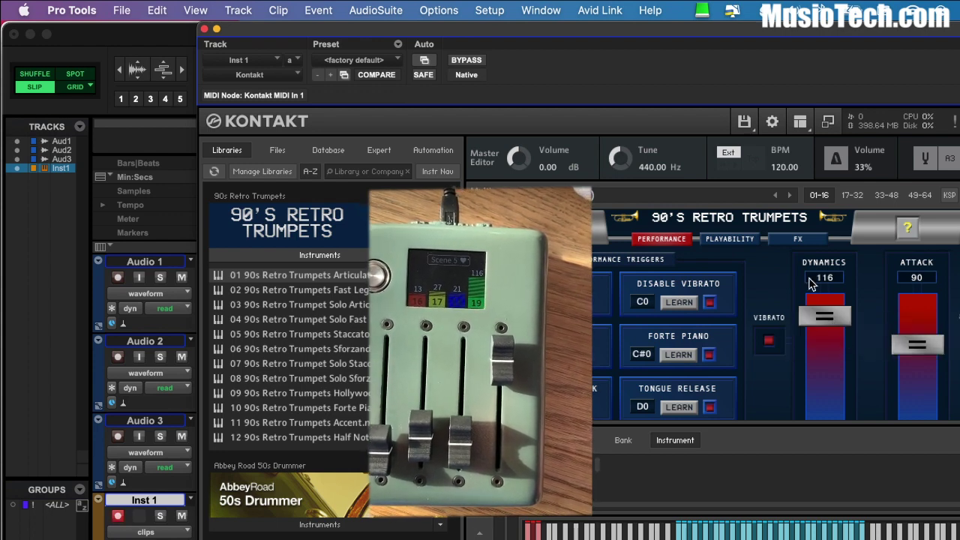
Step: MIDI-learn the trumpet's Attack control to the controller's fourth fader
right_click(913, 345)
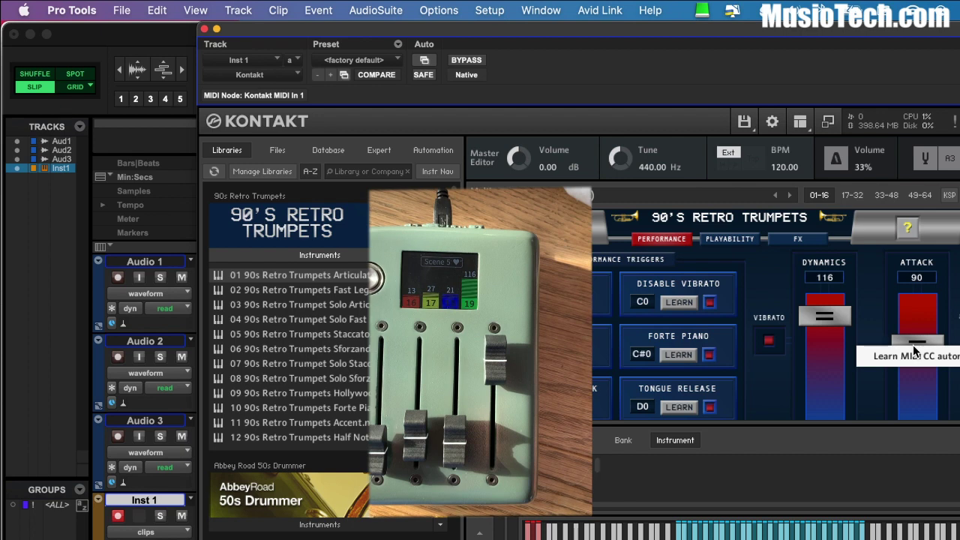
left_click(915, 355)
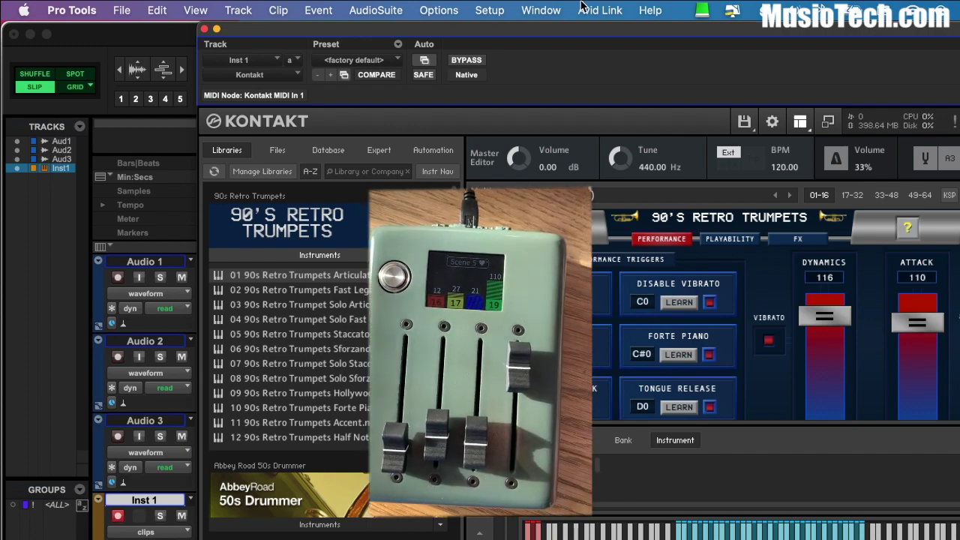
left_click_drag(569, 31, 725, 73)
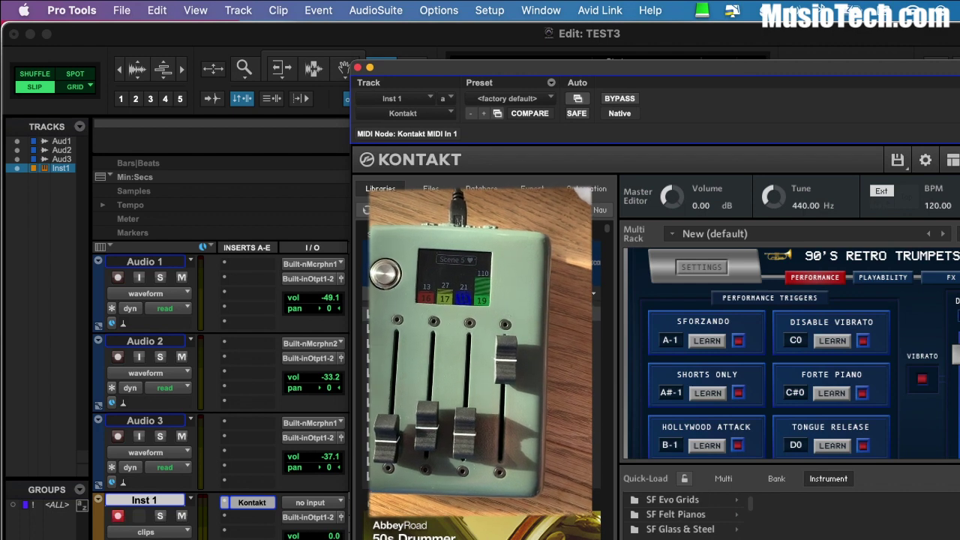
Step: Shift the Kontakt window right, then back left over the Pro Tools session
left_click_drag(614, 72, 728, 74)
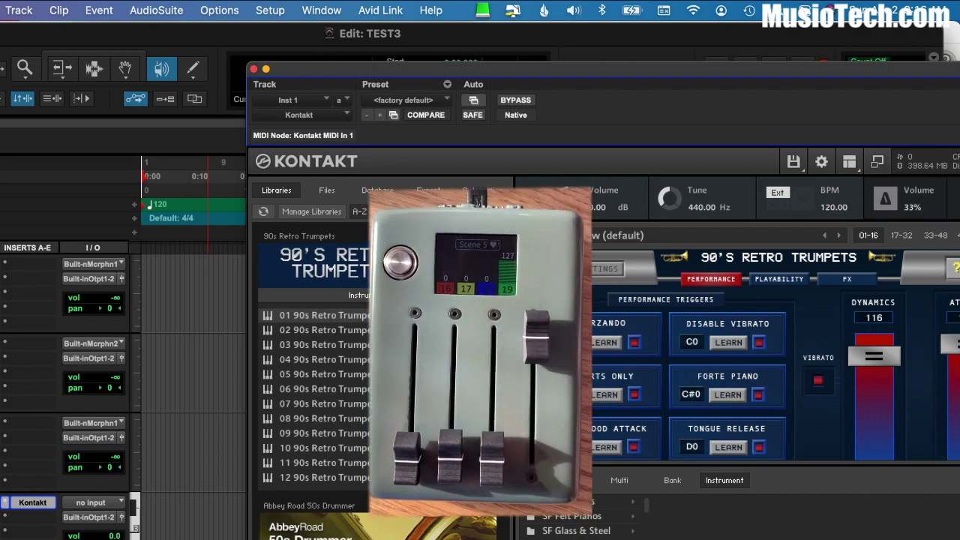
left_click_drag(613, 75, 347, 70)
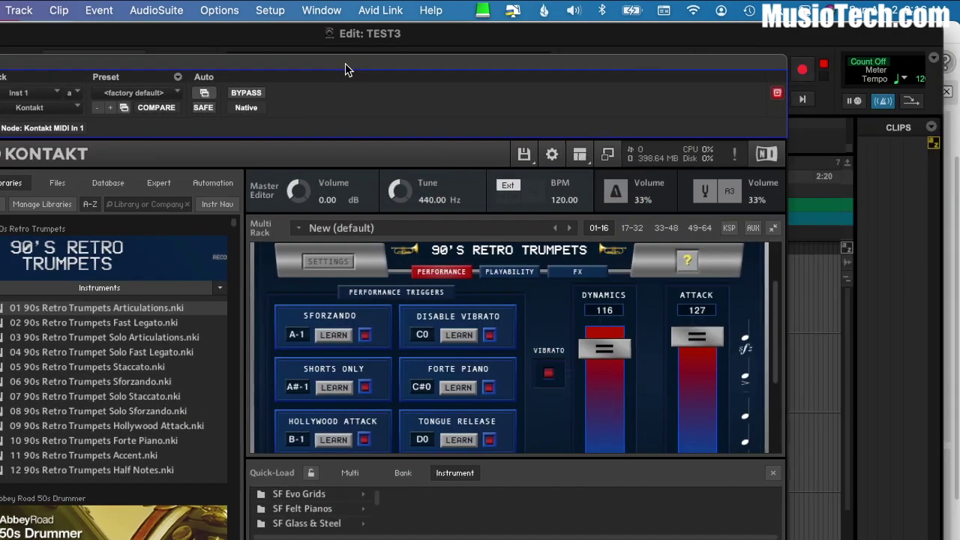